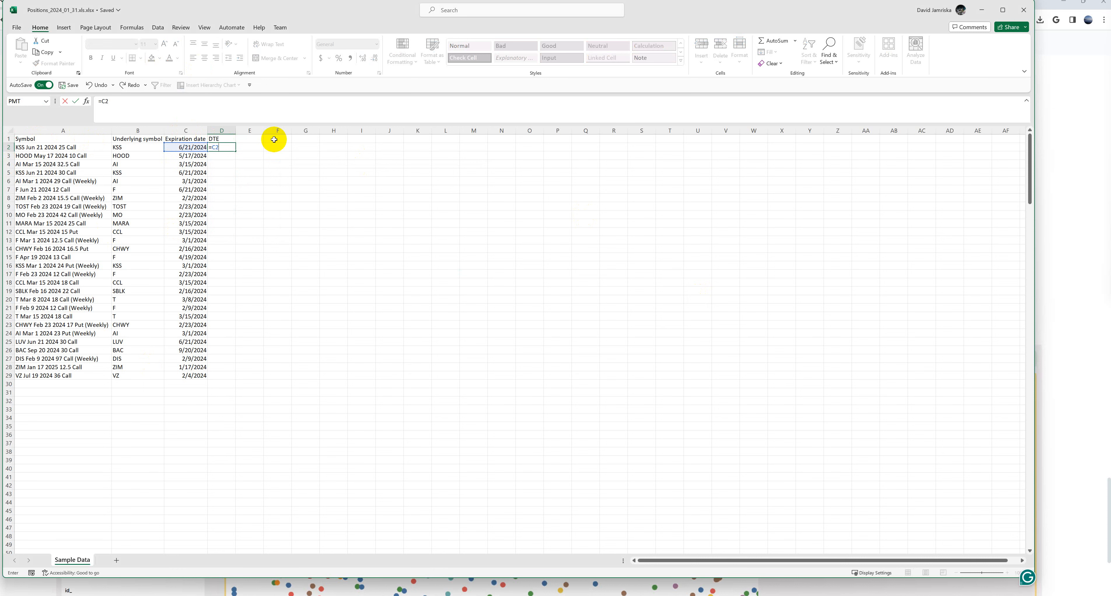
- Complete the DTE formula in D2 as =C2-NOW() to compute the days until expiration
type("No")
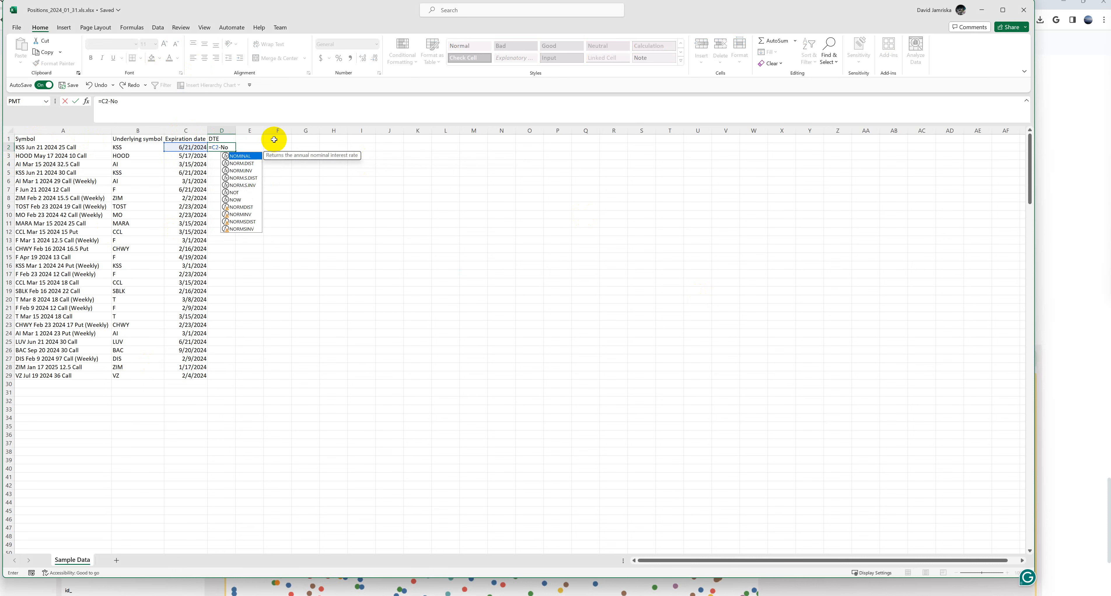
type("w()")
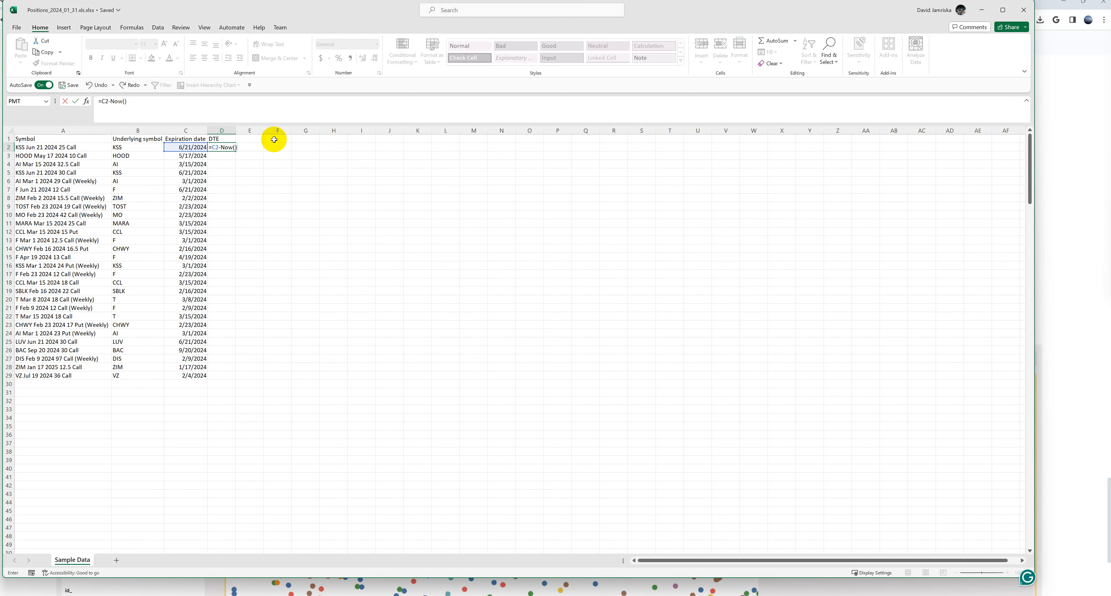
key("Return")
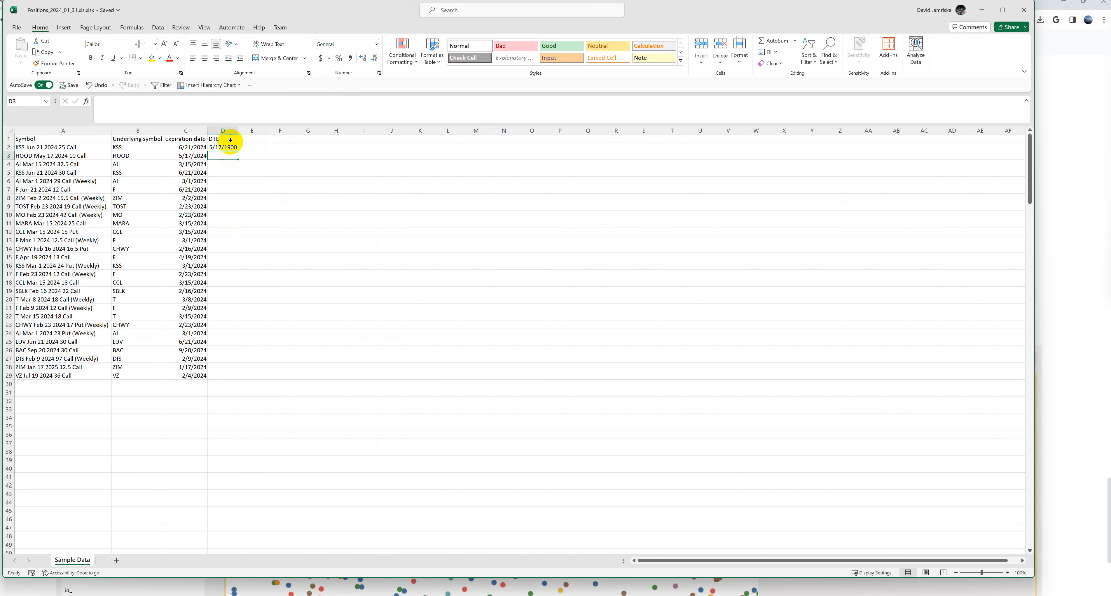
- Apply the Comma number style to the entire DTE column D
left_click(223, 130)
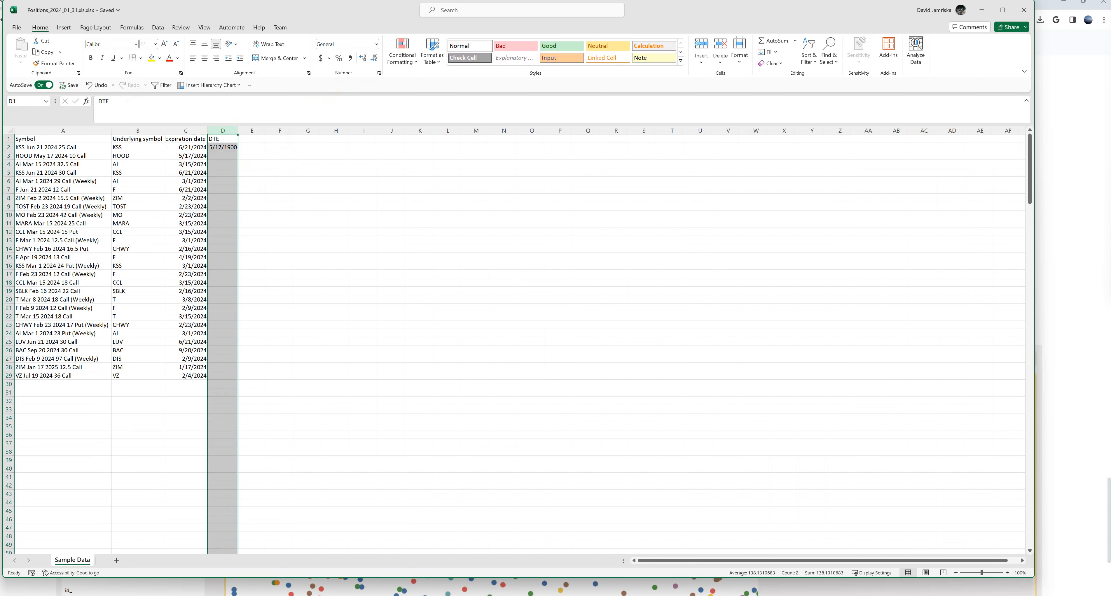
left_click(352, 61)
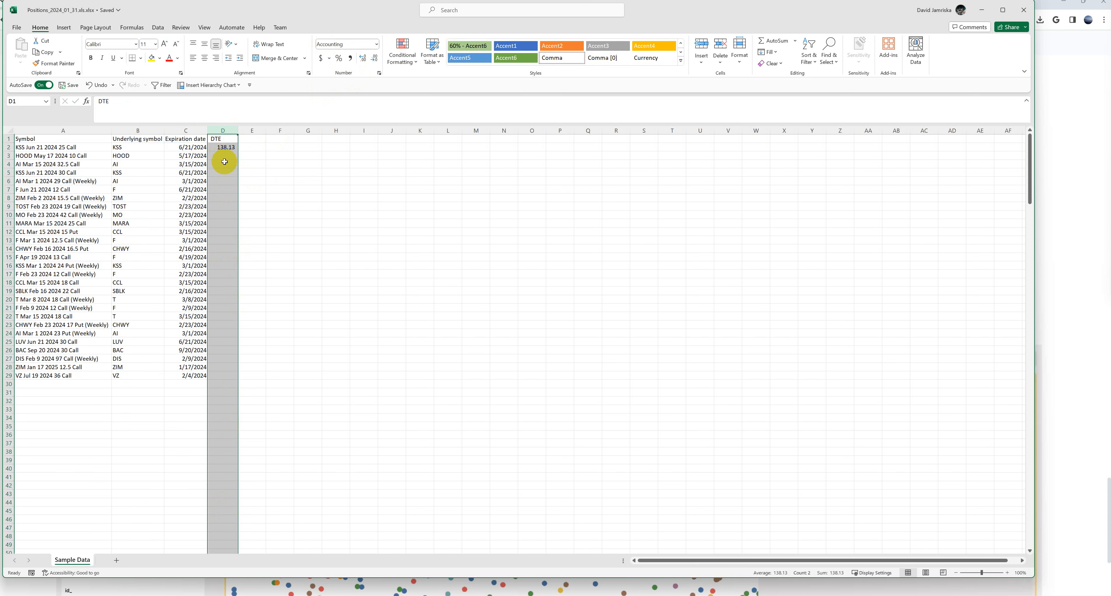
left_click(362, 206)
- Wrap the D2 formula in ROUND with zero digits, giving =ROUND(C2-NOW(),0)
left_click(235, 147)
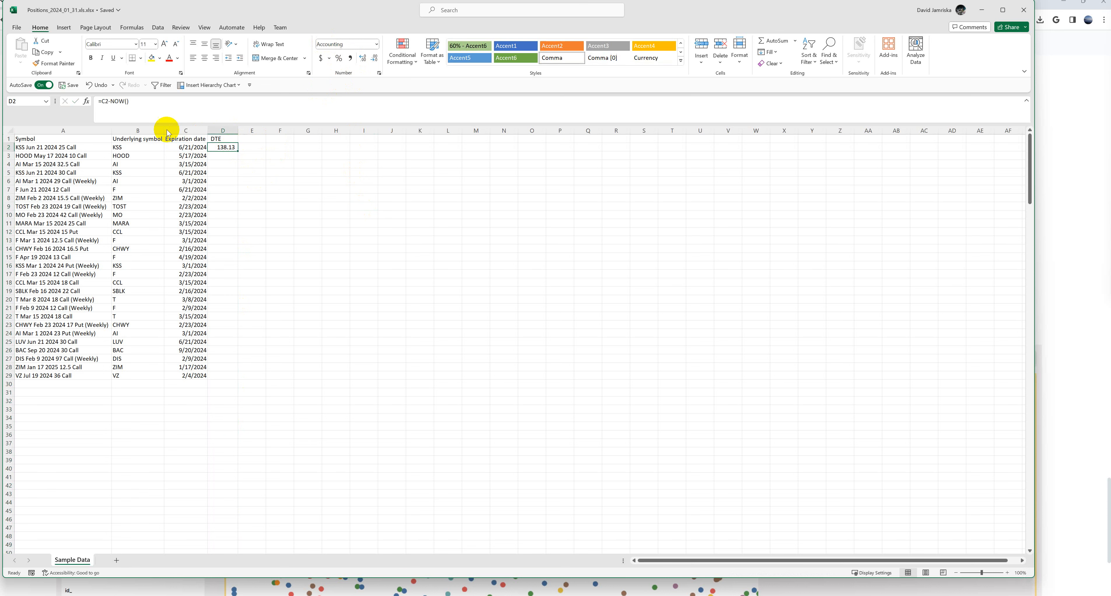
left_click(104, 100)
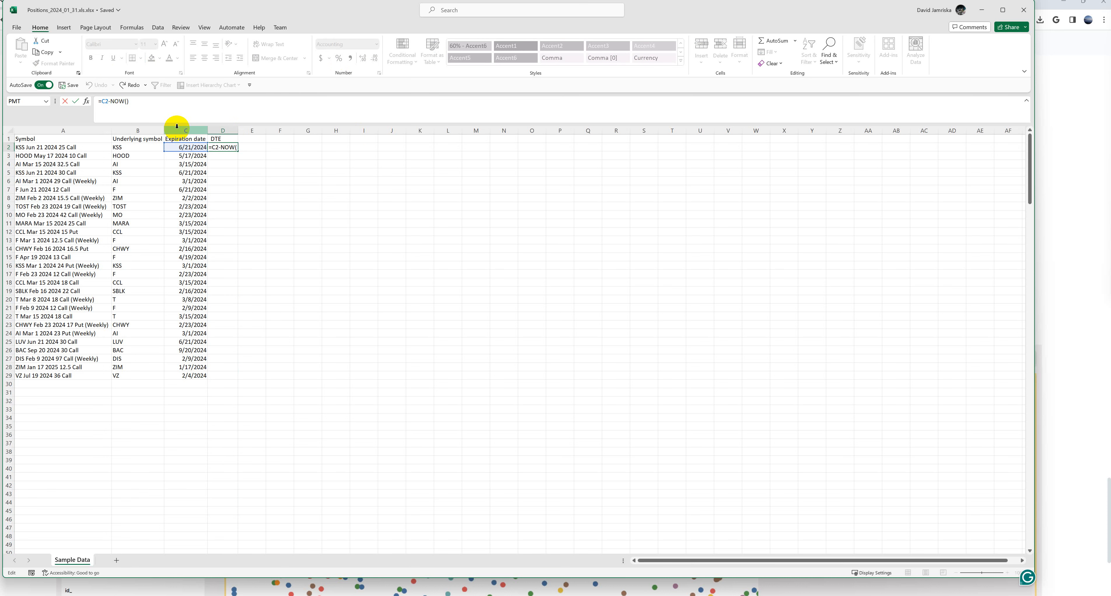
type("Round(")
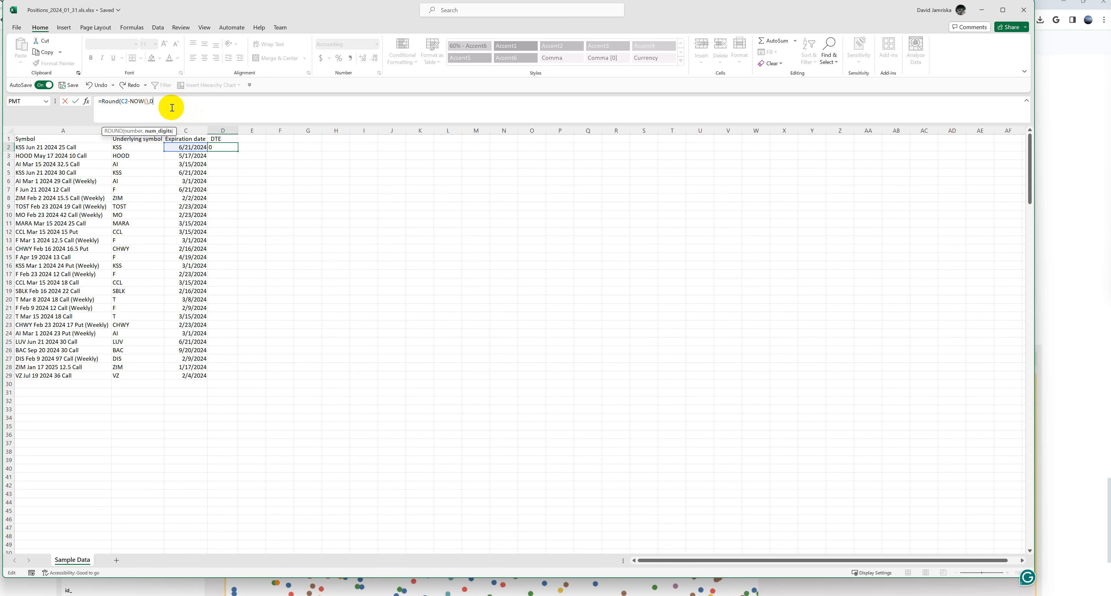
key("Return")
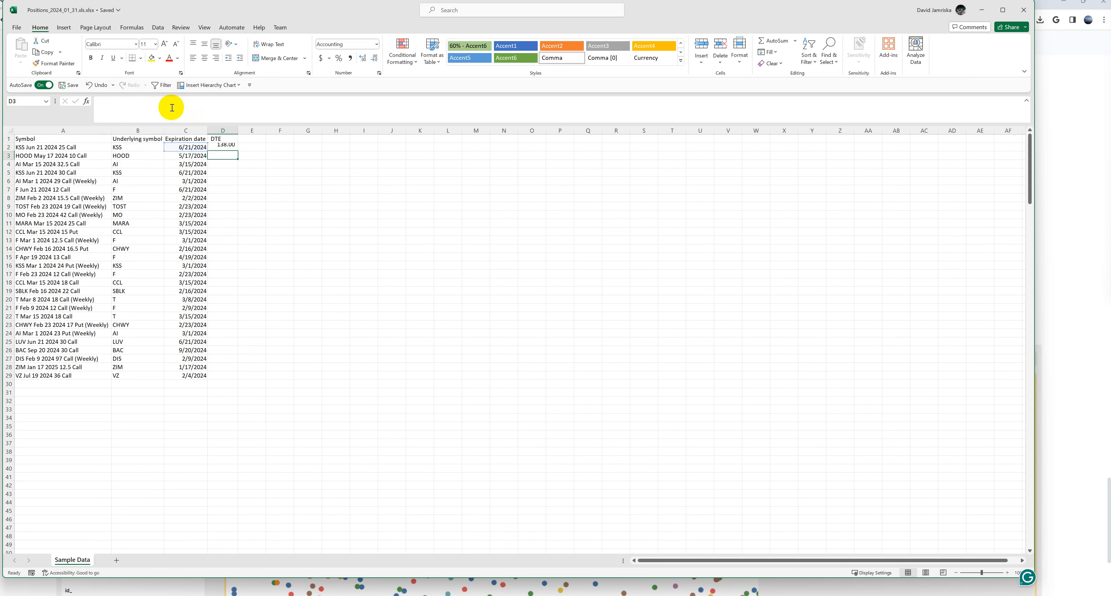
- Fill the D2 formula down to D29 and reduce column D's number format to zero decimal places
left_click(227, 147)
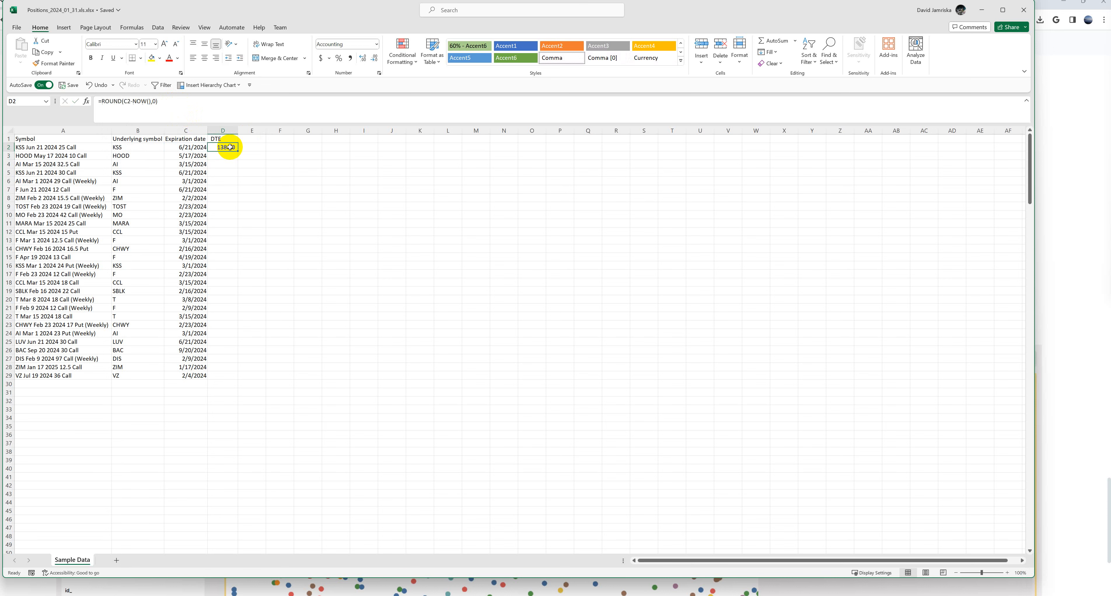
left_click_drag(239, 151, 226, 378)
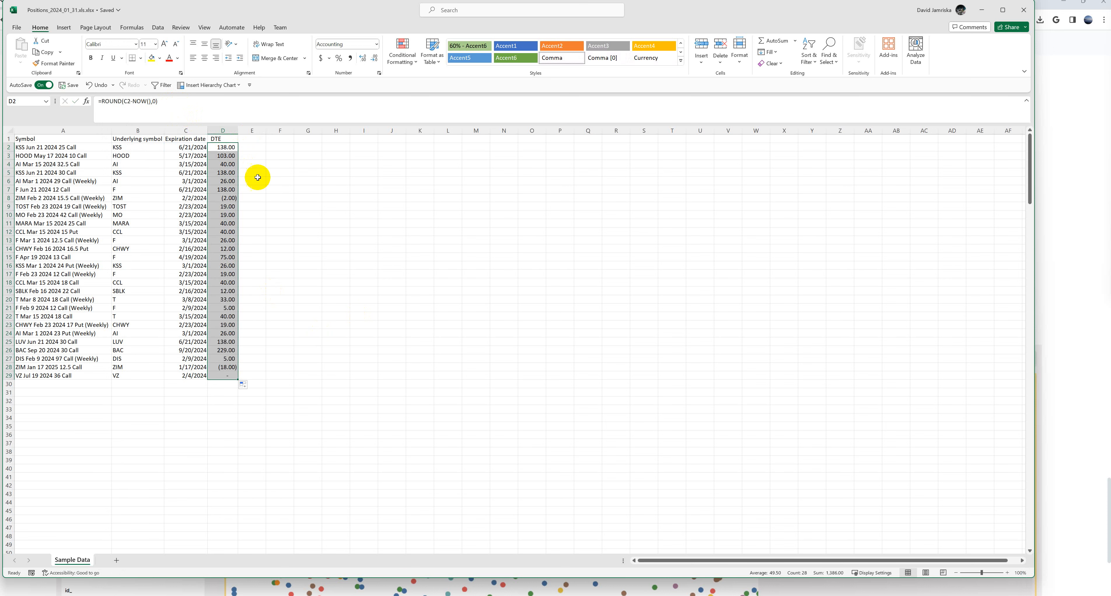
left_click(225, 131)
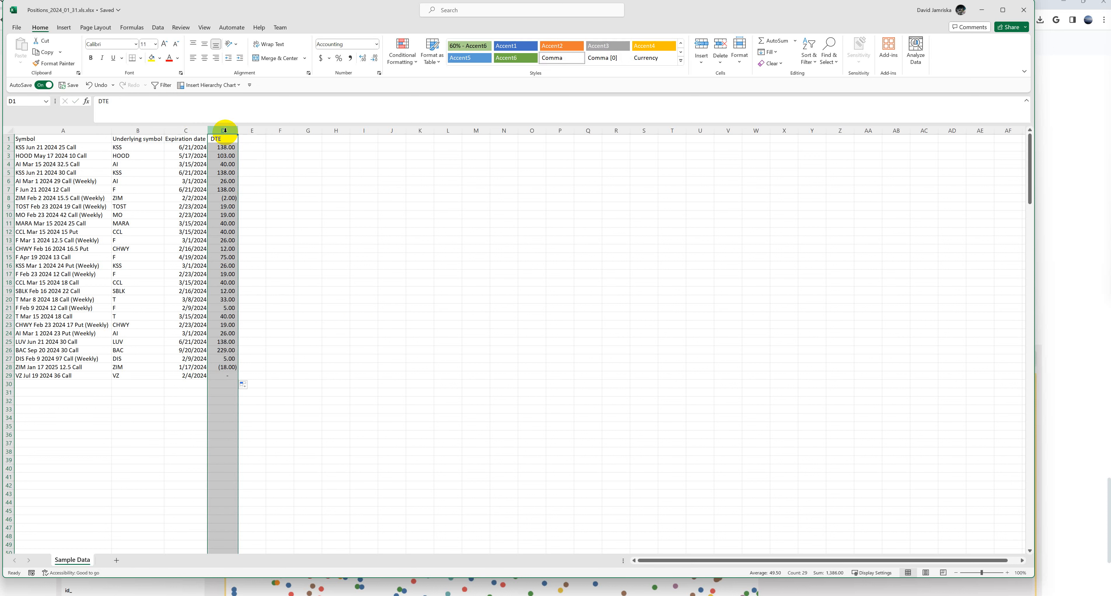
left_click(374, 58)
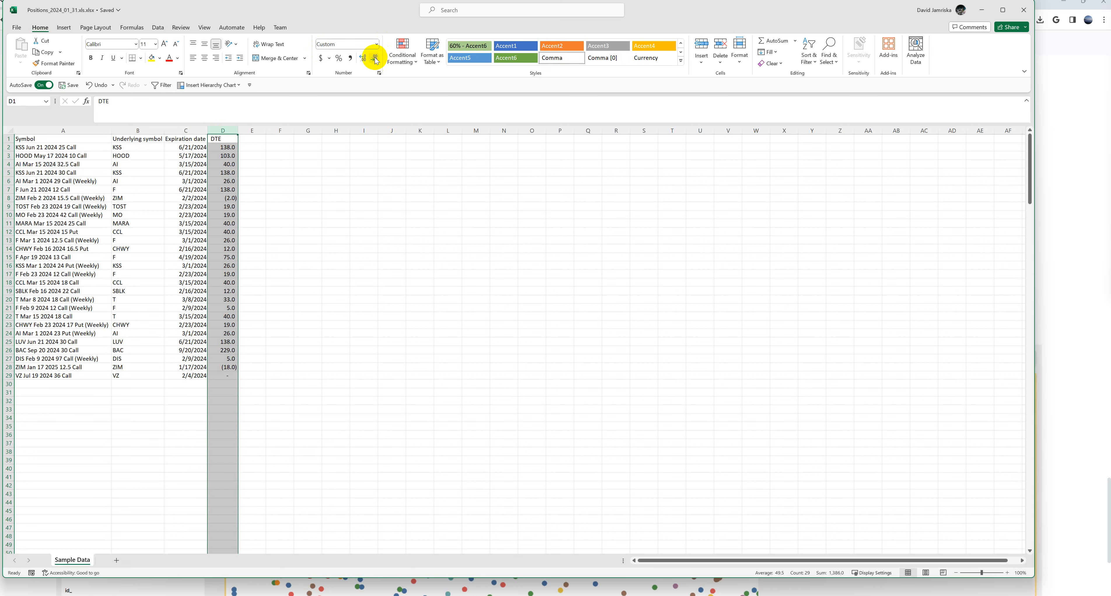
left_click(375, 58)
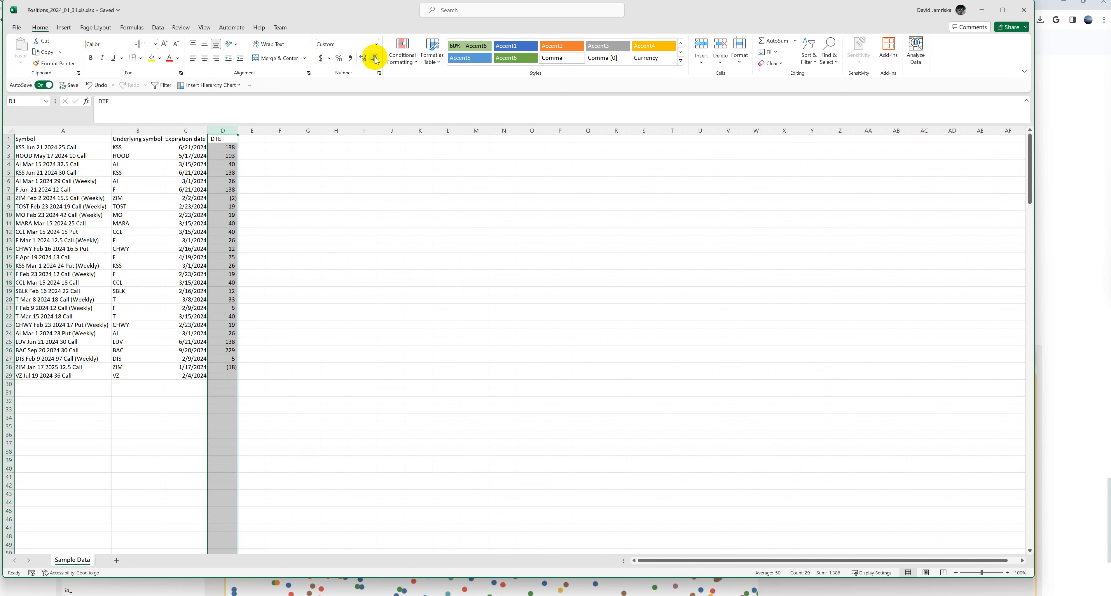
left_click(220, 206)
- Extend the rounded DTE formula from D29 down through row 199, past the last data row
left_click(228, 147)
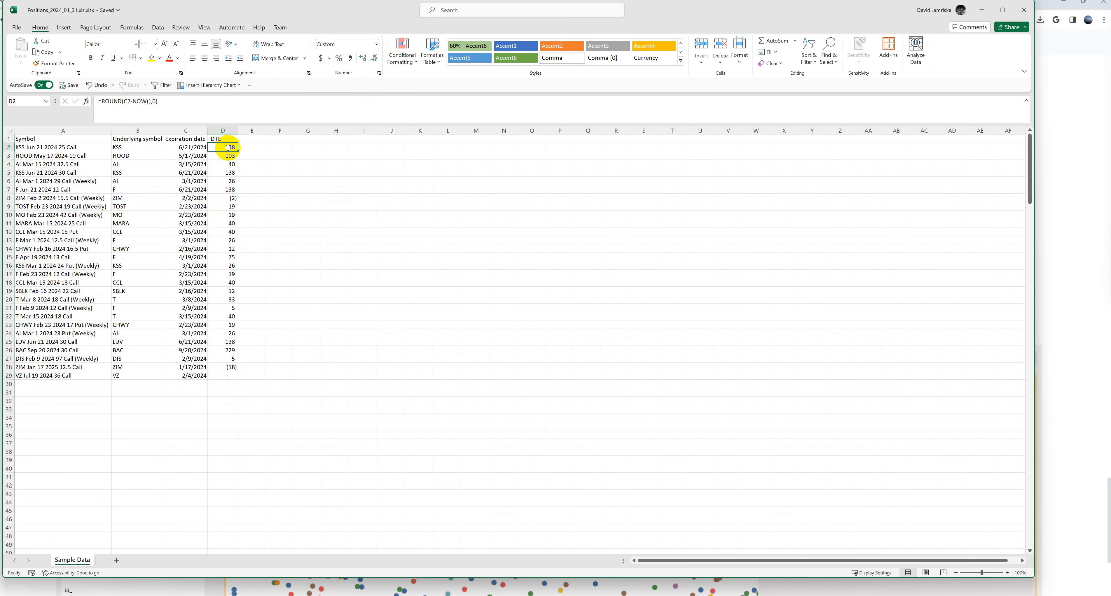
left_click(227, 375)
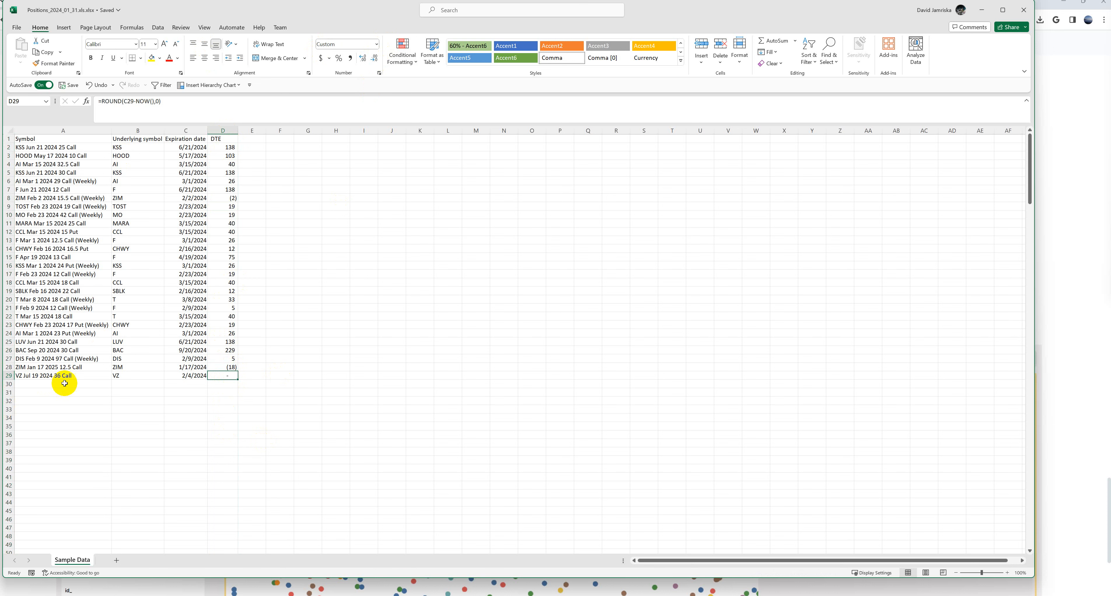
left_click_drag(239, 383, 218, 427)
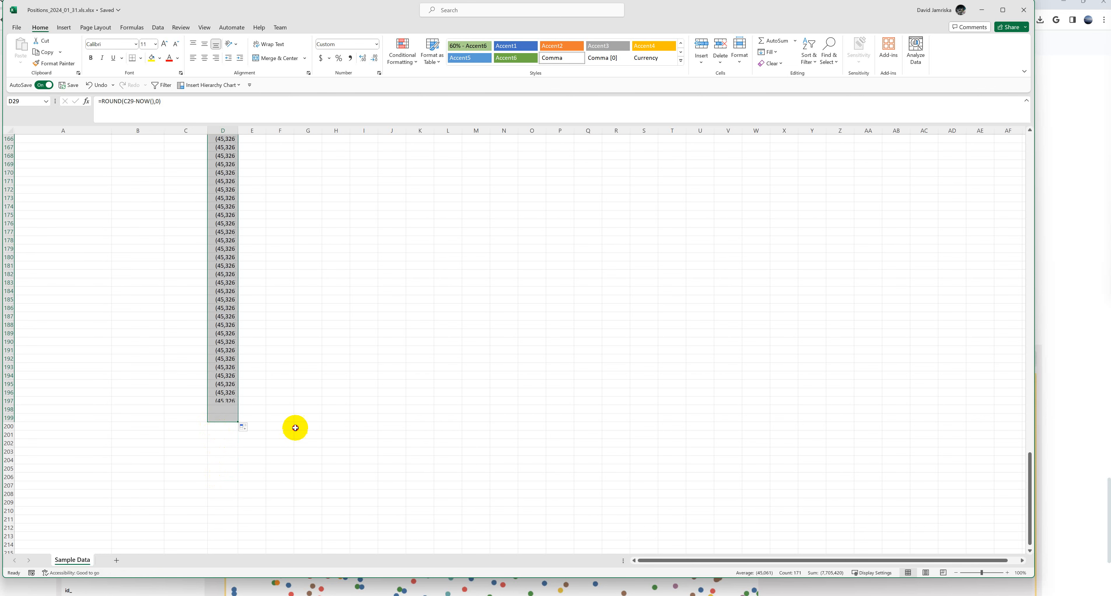
left_click(305, 428)
- Enter the marker text "End of Data" in cell J200
left_click(405, 429)
type("D")
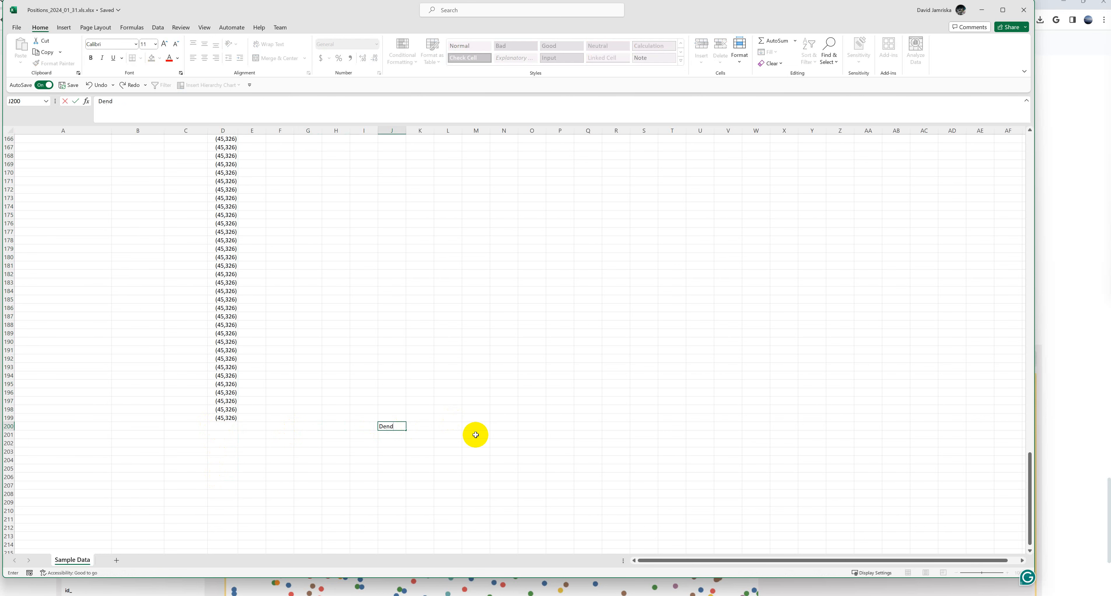
type("end")
key("BackSpace")
key("BackSpace")
key("BackSpace")
key("BackSpace")
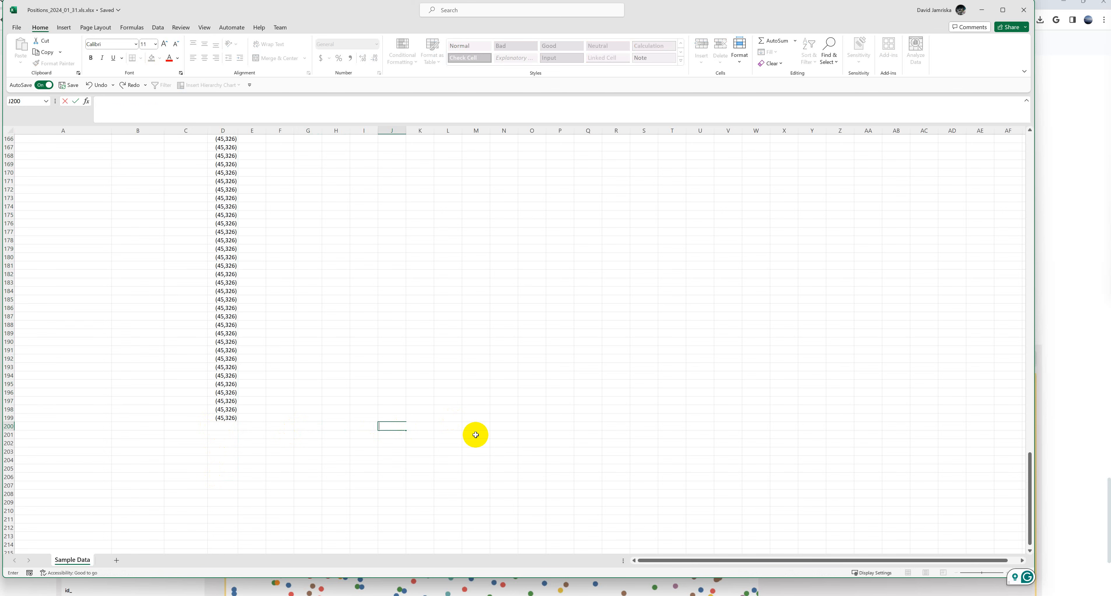
type("End of D")
key("Return")
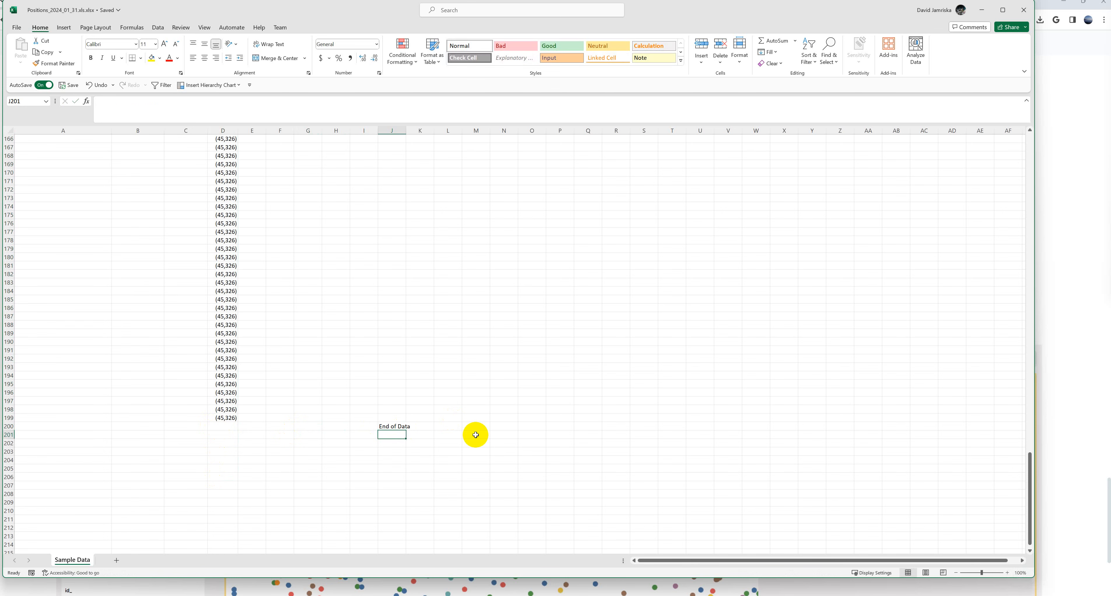
- Change the D2 formula to =IF(C2="","",ROUND(C2-NOW(),0)) so that blank expiration dates return an empty cell
scroll(427, 347, "up", 12)
scroll(248, 188, "up", 20)
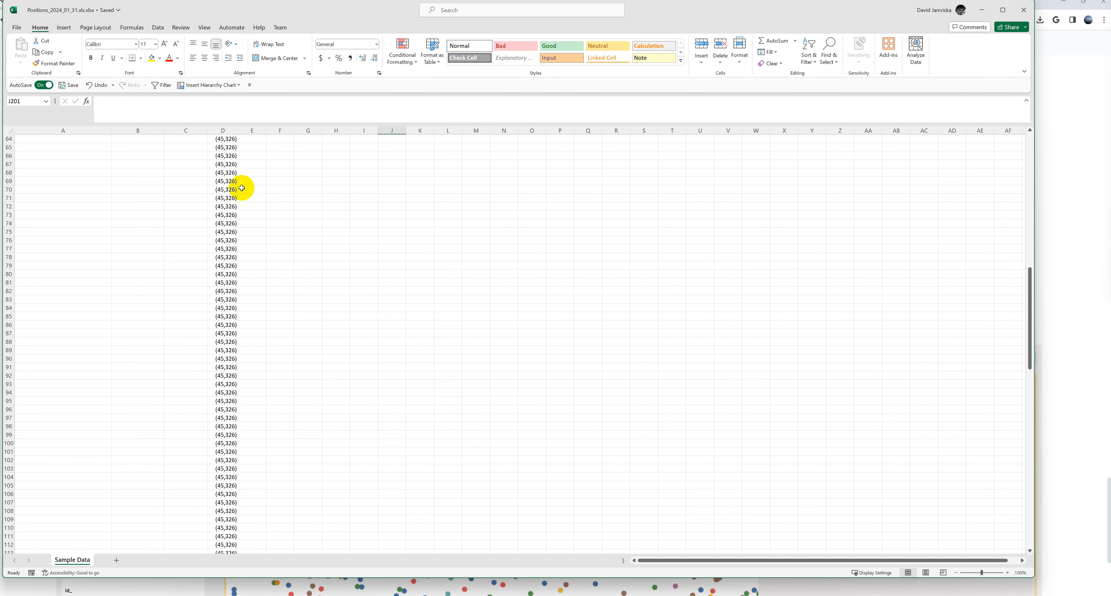
scroll(209, 180, "up", 1)
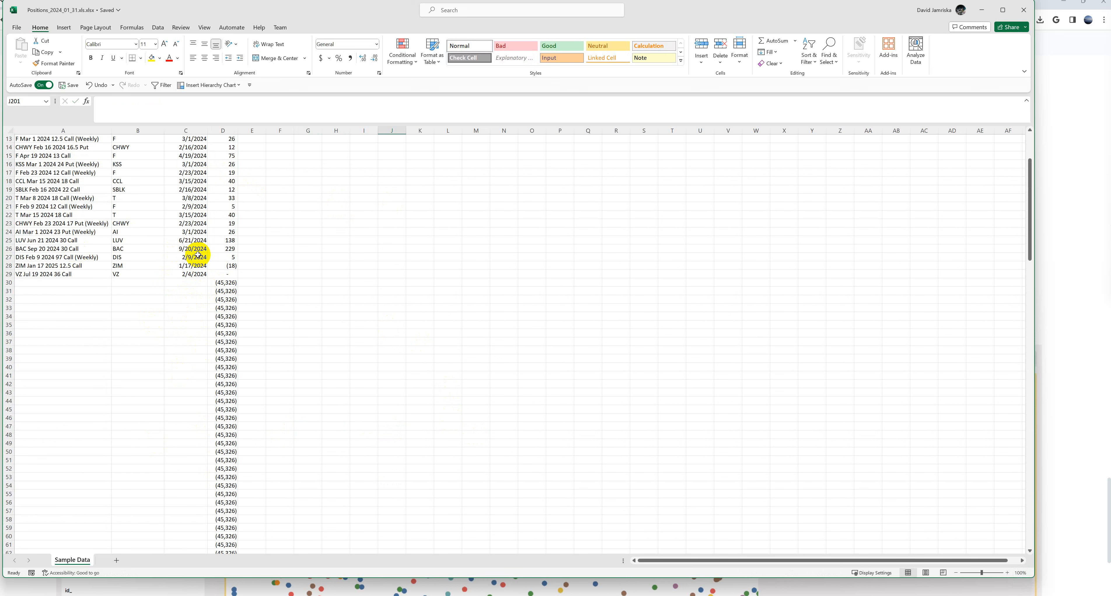
scroll(228, 243, "up", 4)
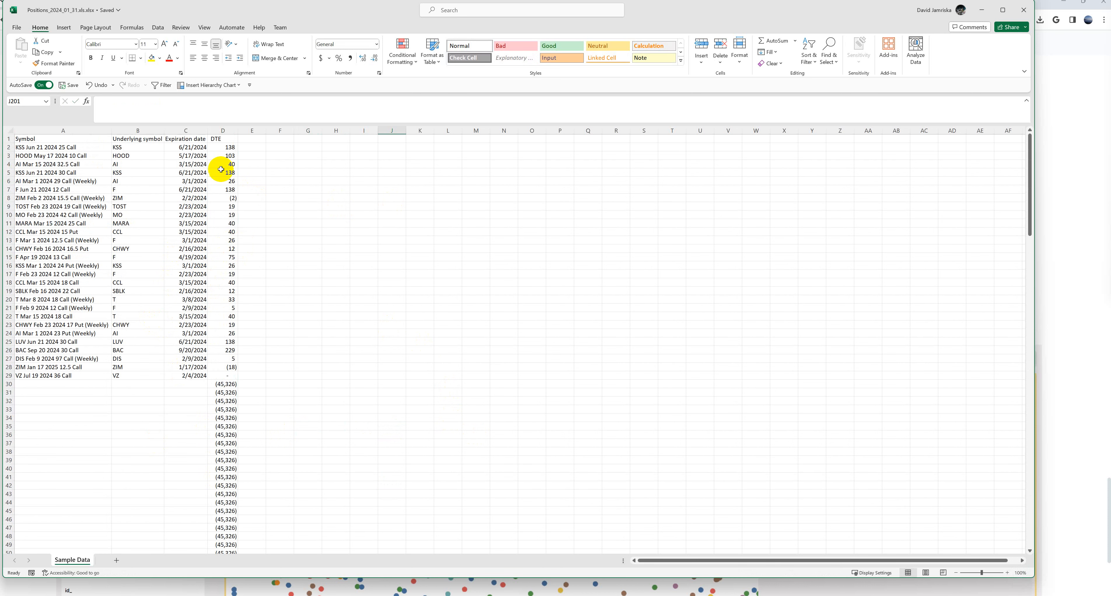
left_click(228, 147)
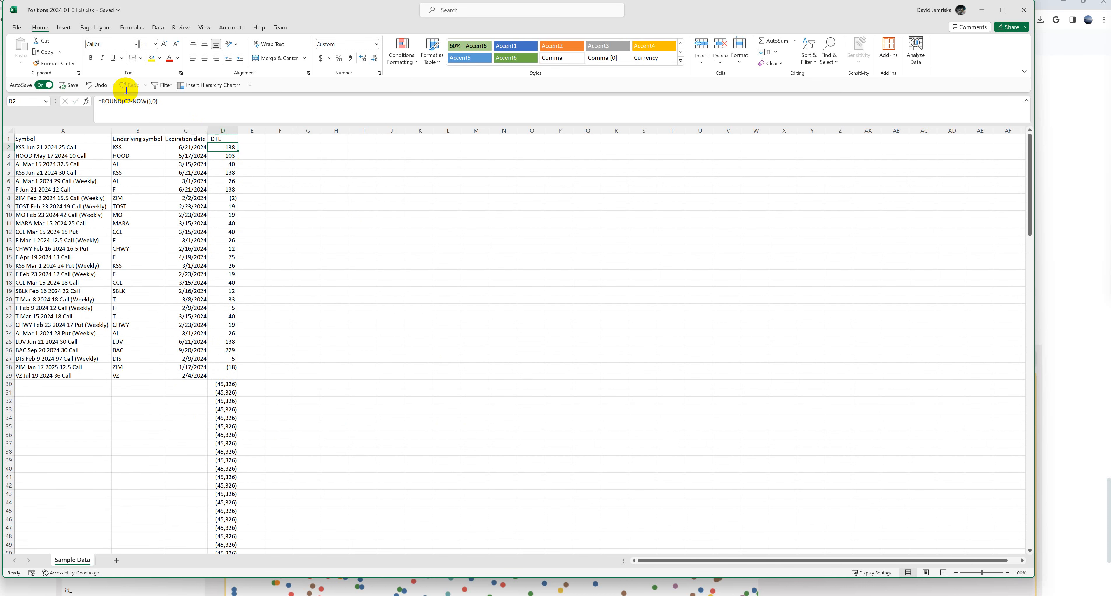
left_click(102, 101)
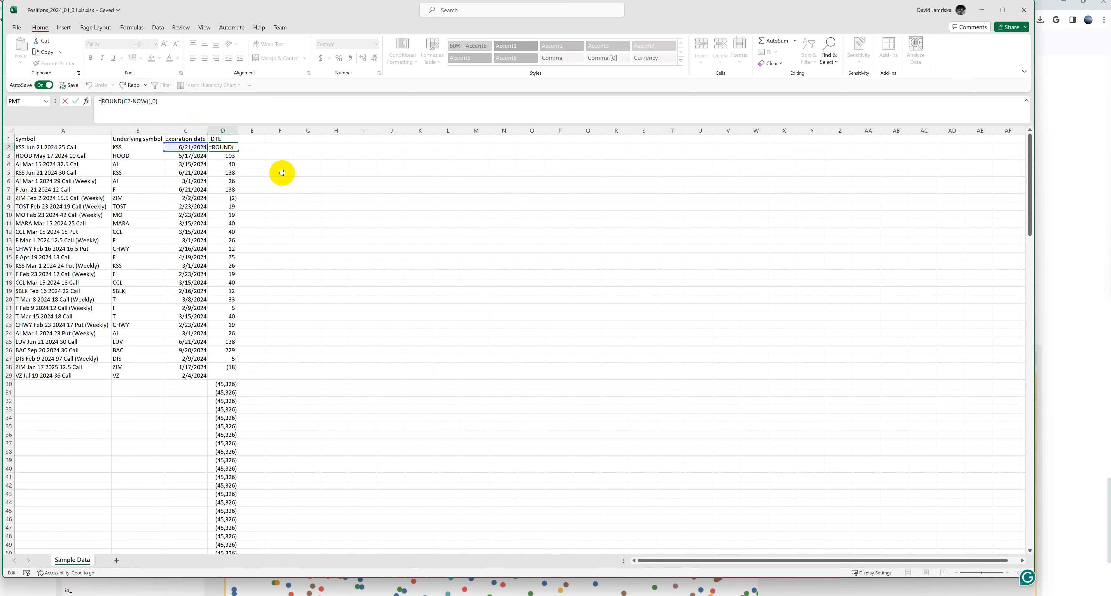
type("if(")
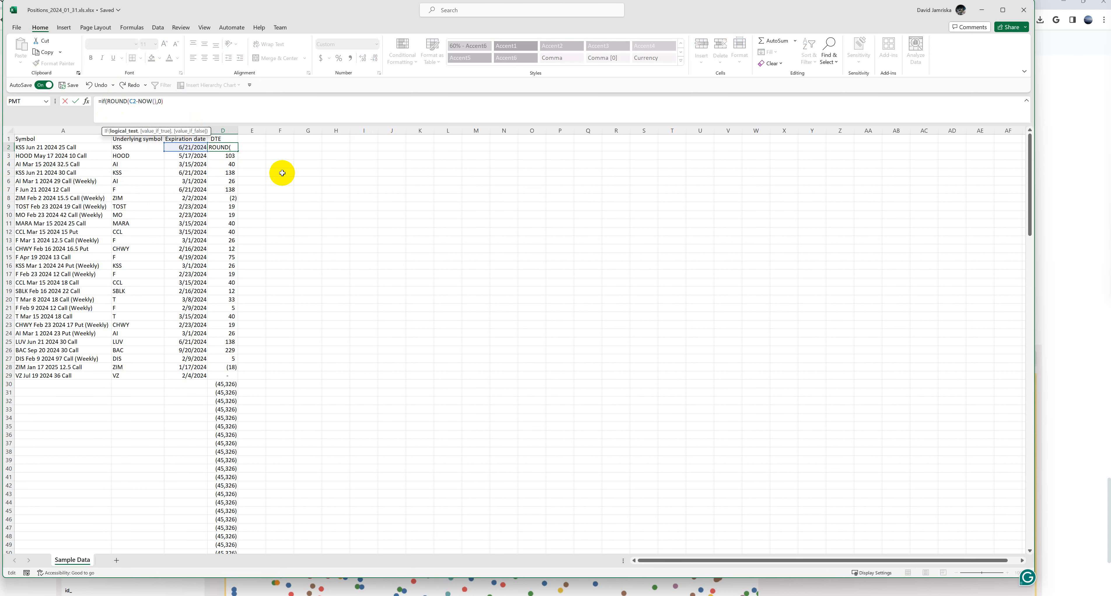
type("C2")
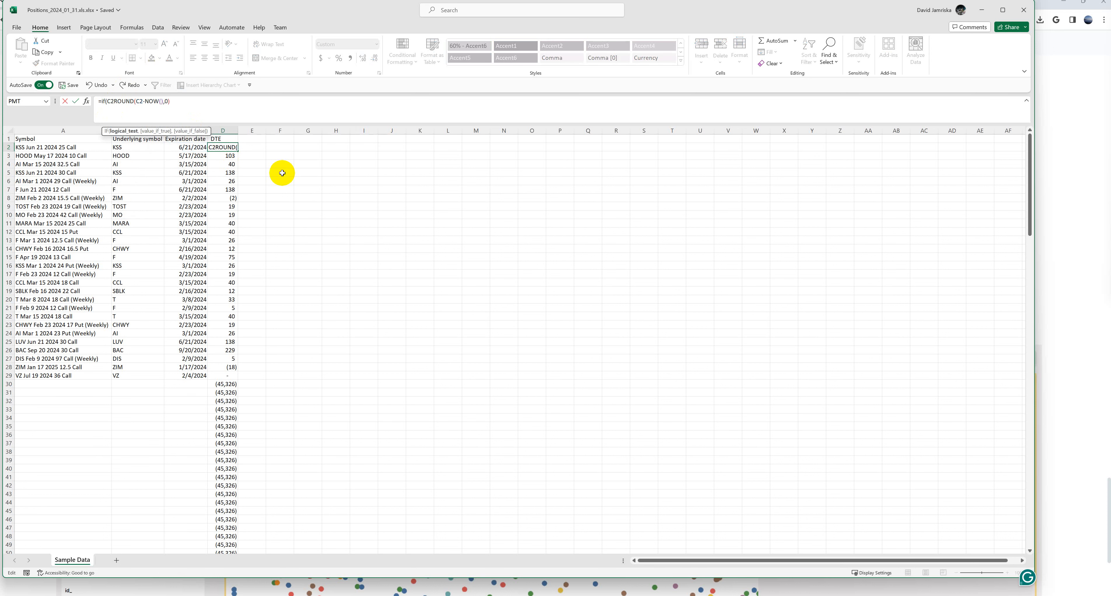
type("=")
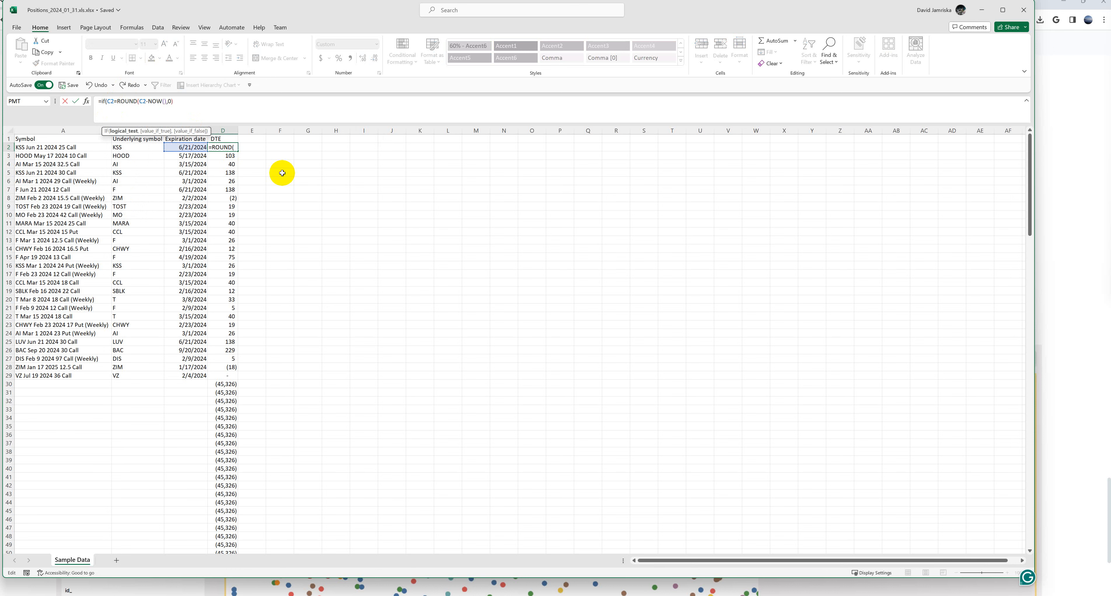
type("\"\",")
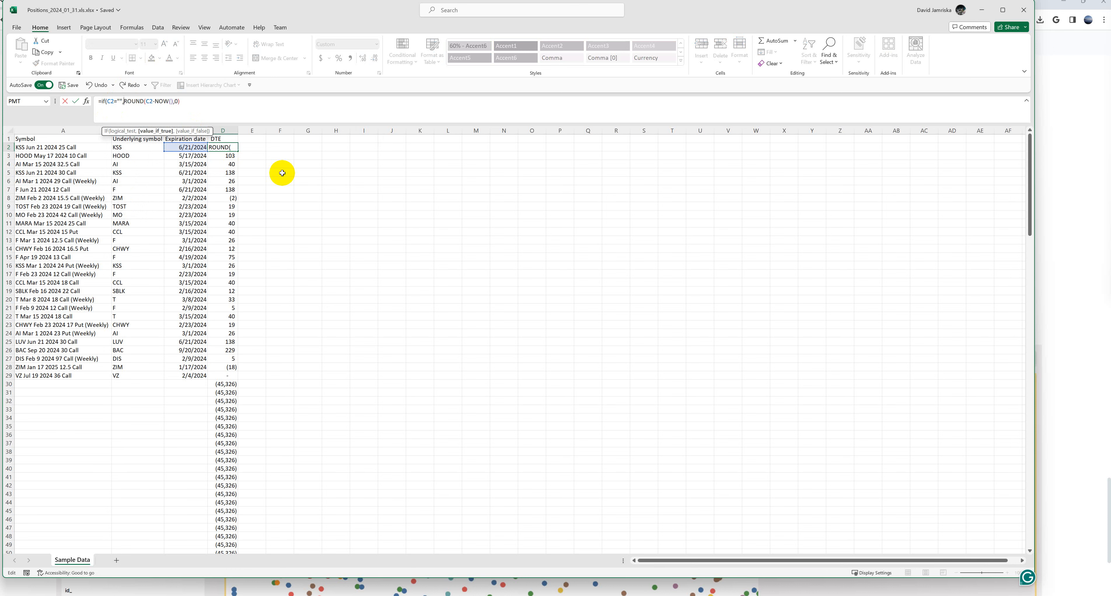
type("\"\",")
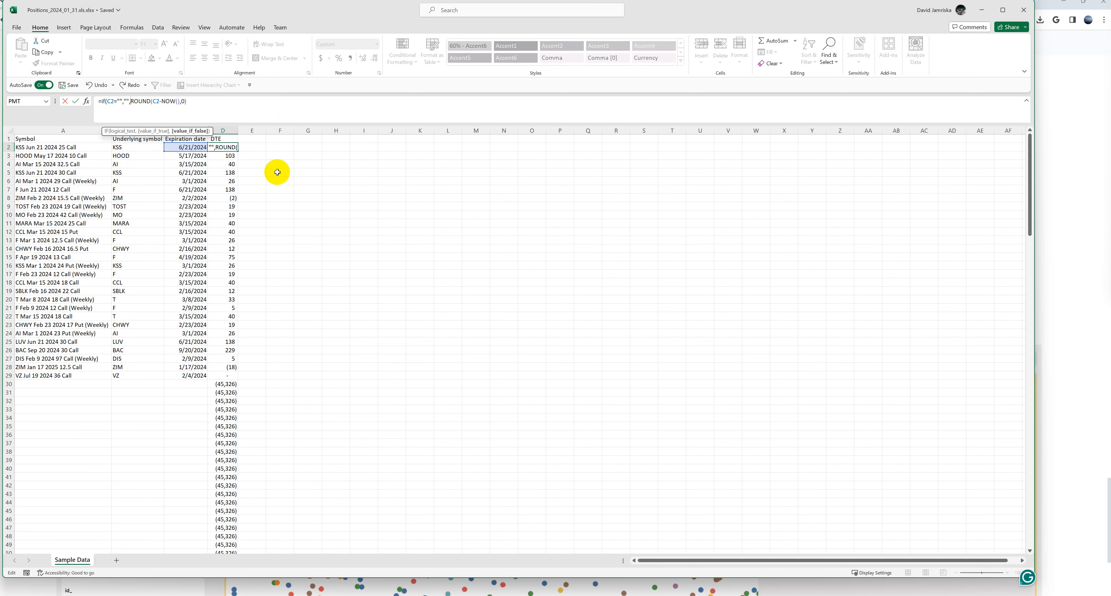
left_click(214, 106)
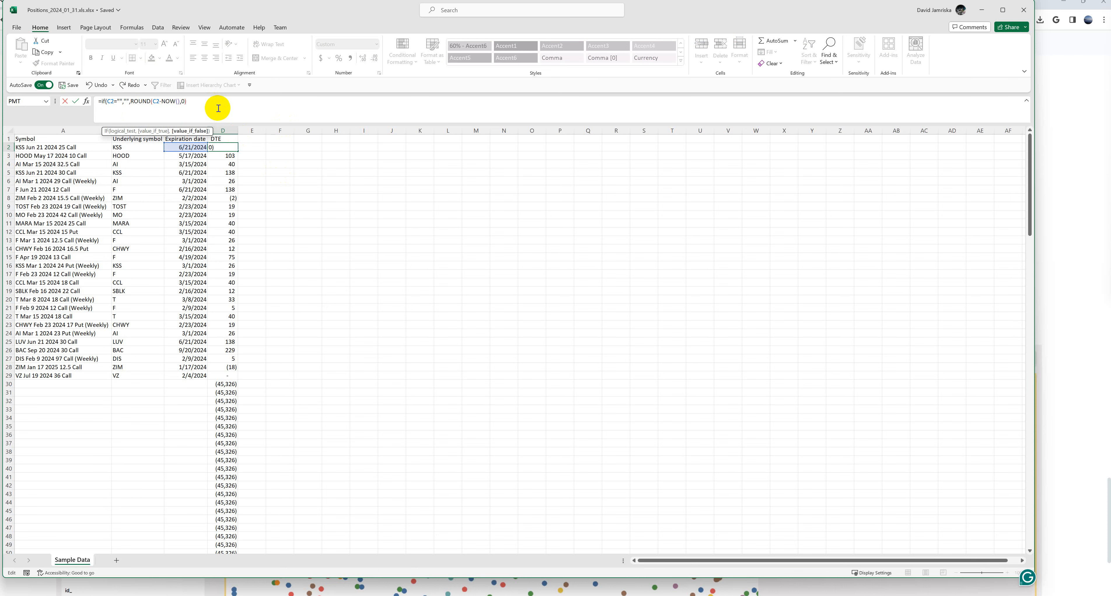
type(")")
key("Return")
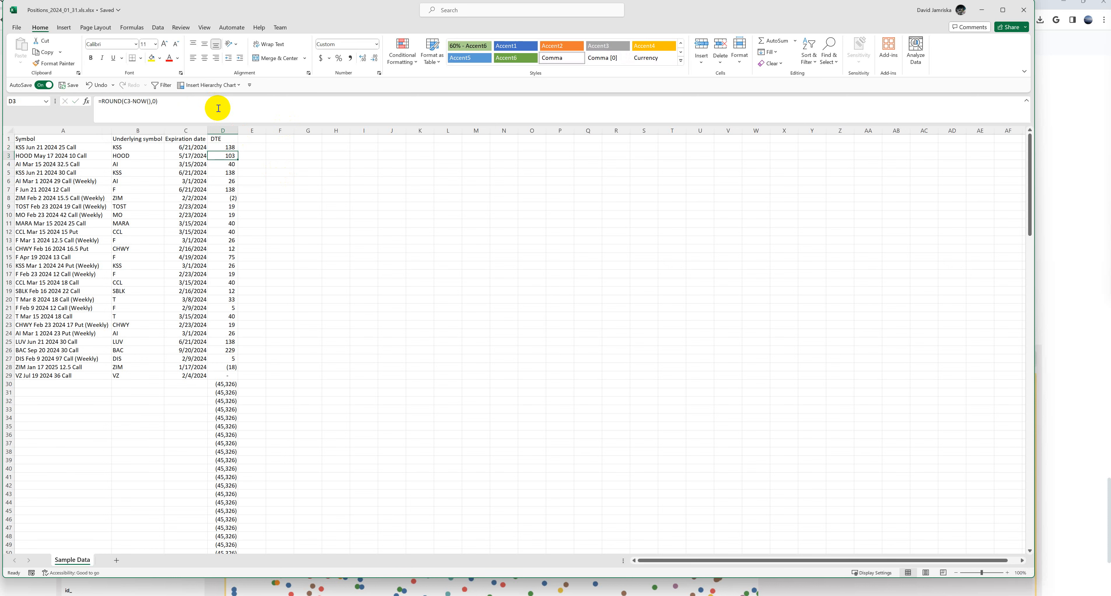
- Fill the IF formula from D2 down through D199 and return to the top of the sheet
left_click(226, 147)
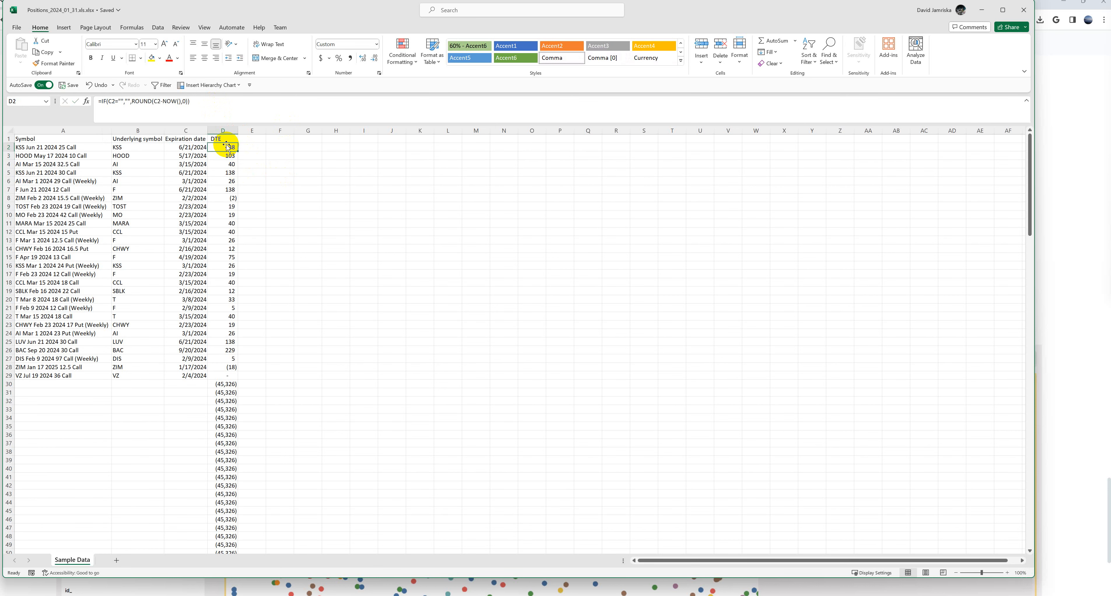
mouse_move(237, 153)
left_mouse_down()
mouse_move(211, 581)
mouse_move(228, 533)
left_mouse_up()
scroll(352, 338, "up", 20)
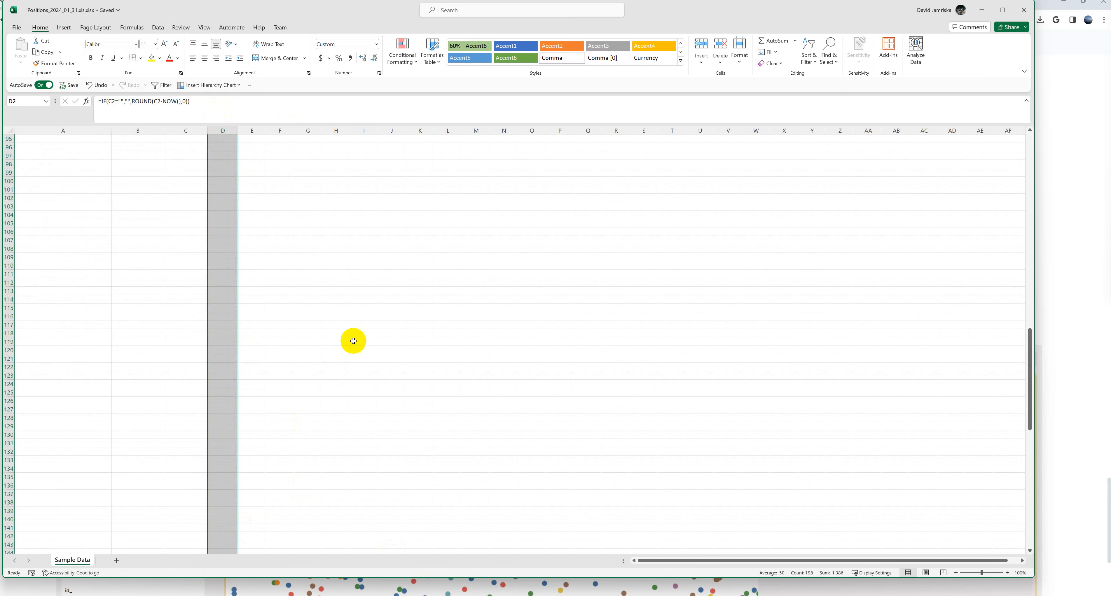
scroll(369, 343, "up", 10)
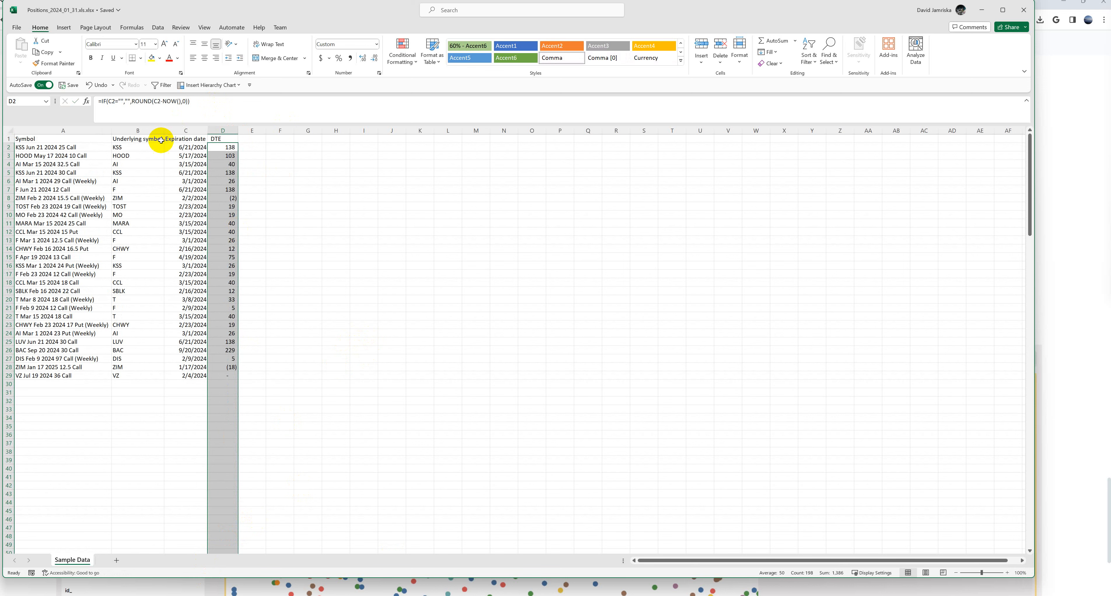
- Add a Group column header in E1 and enter =IF(D2<15,"Warning","Ok") in E2
left_click(258, 138)
type("Group")
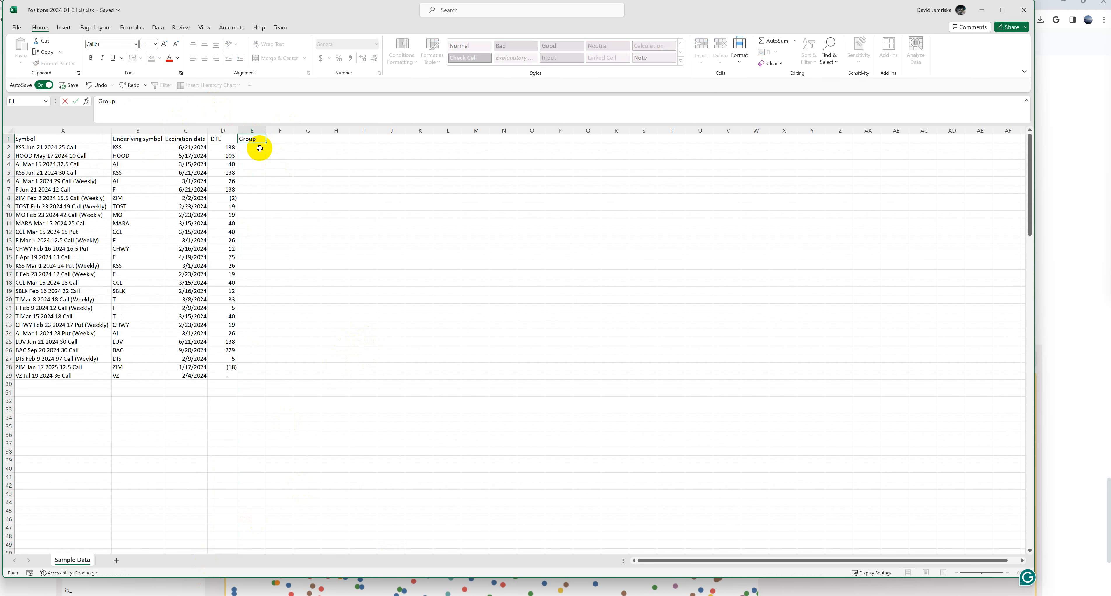
left_click(260, 148)
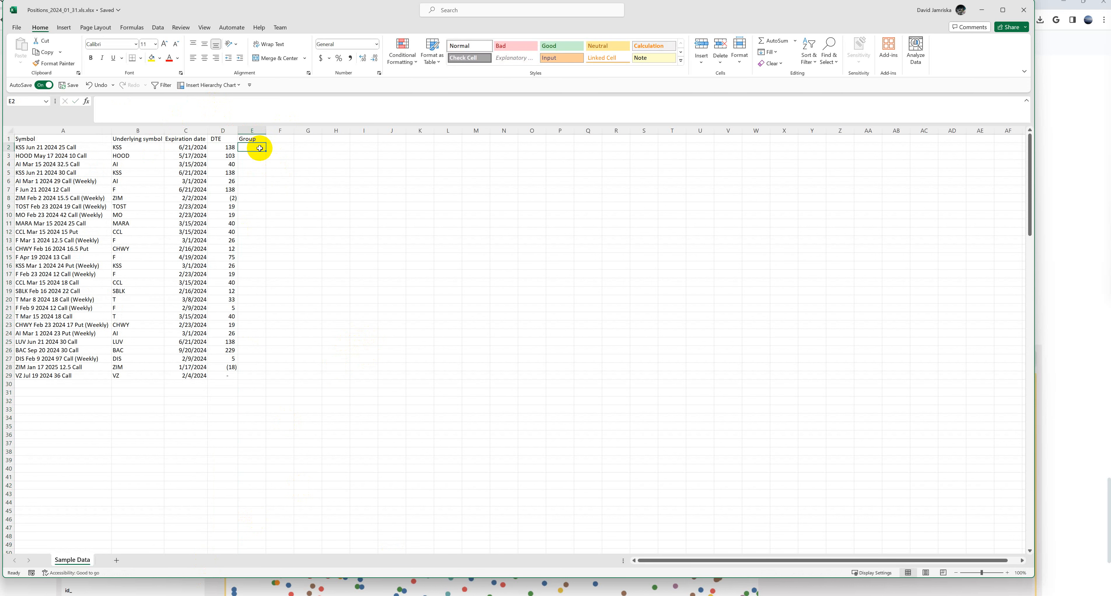
type("=")
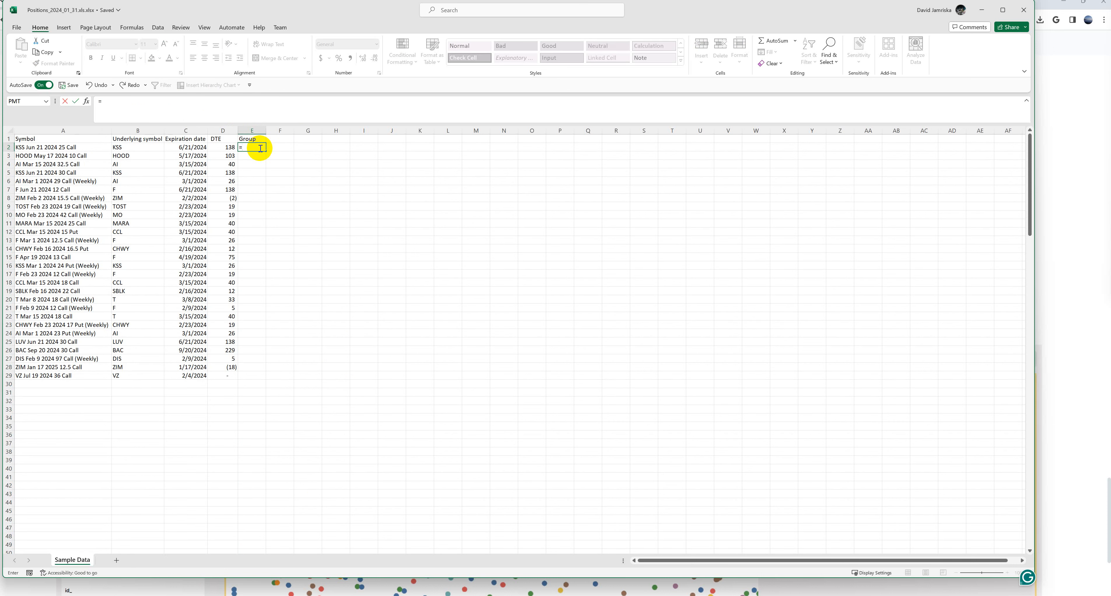
type("if(")
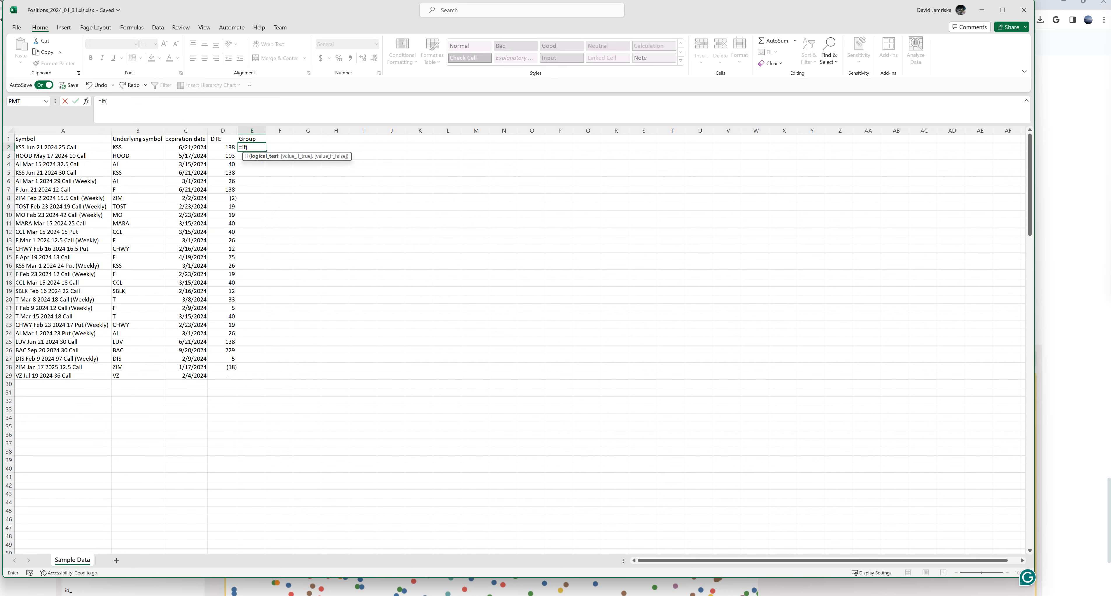
left_click(229, 147)
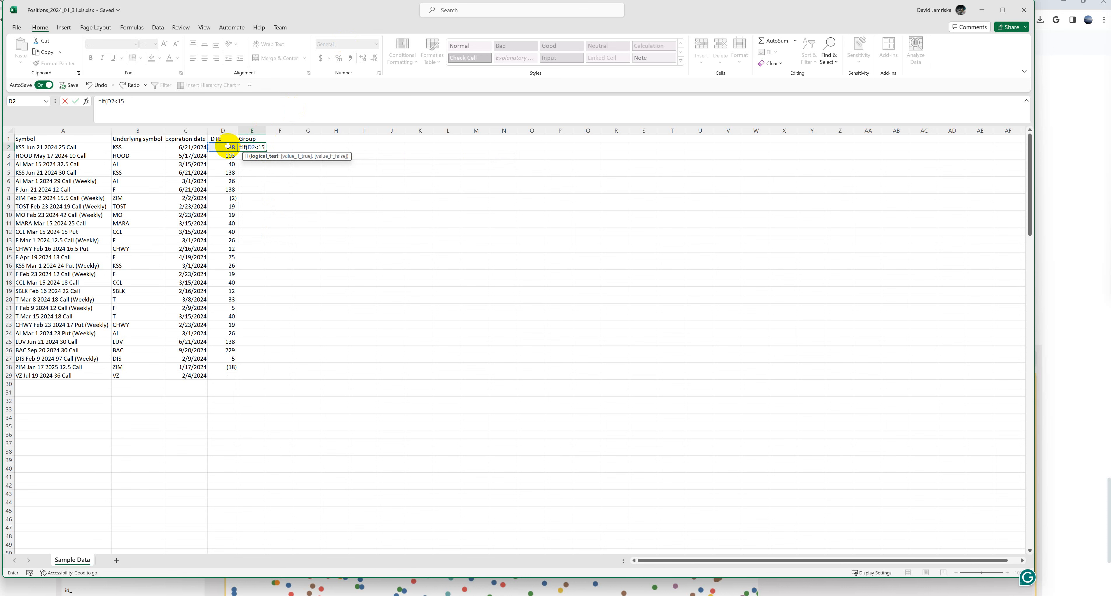
type("<15,\"Warning\",\"Ok")
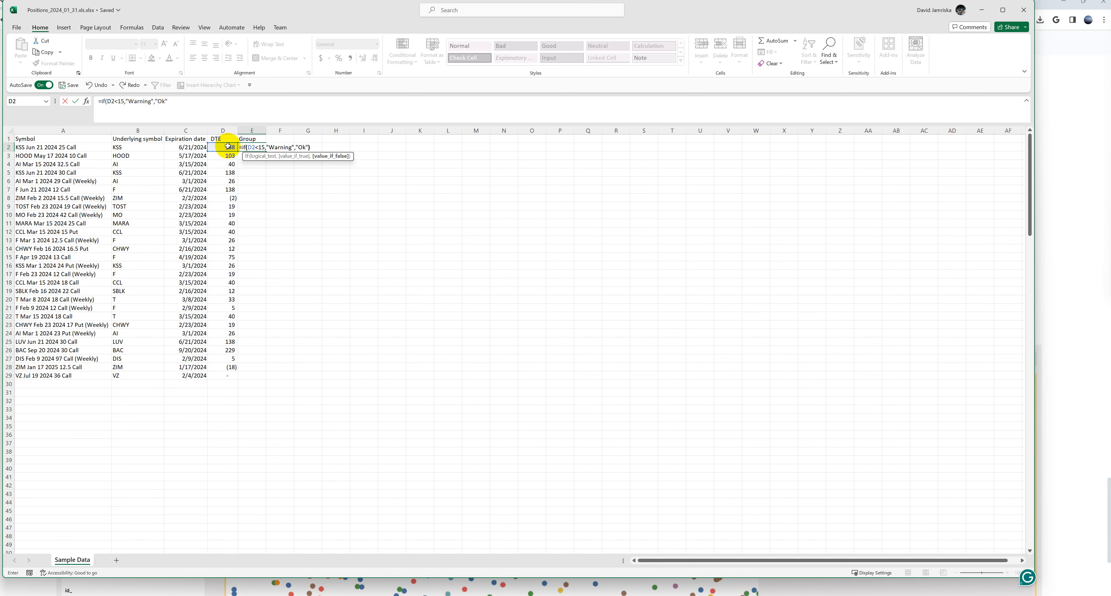
key("Return")
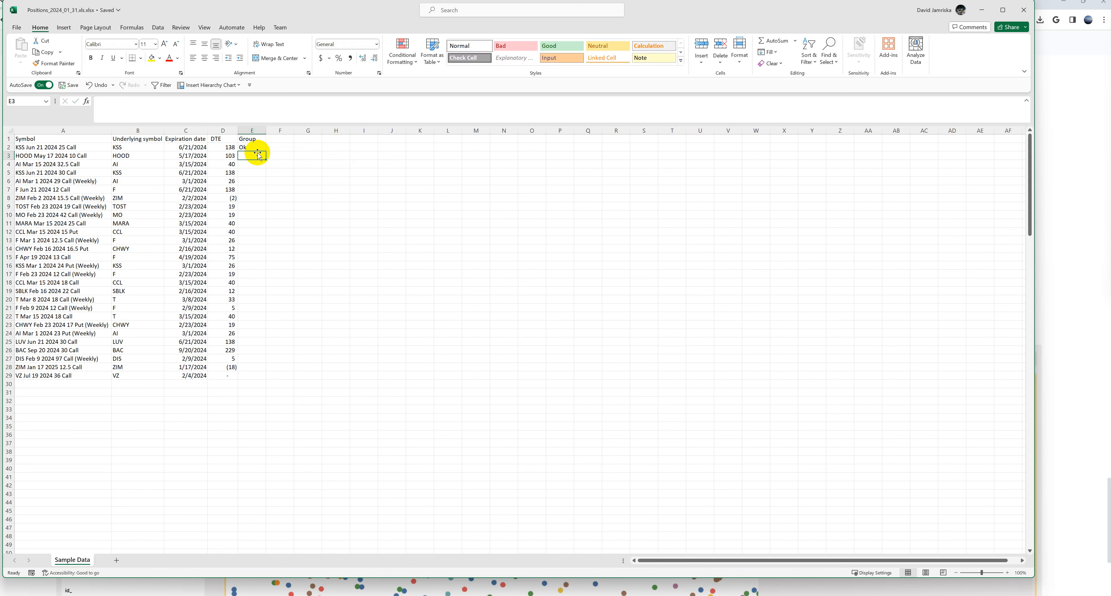
- Fill the Group formula from E2 down through E199, return to the top of the sheet and clear the selection
left_click(252, 147)
left_click_drag(265, 152, 265, 540)
scroll(342, 355, "up", 20)
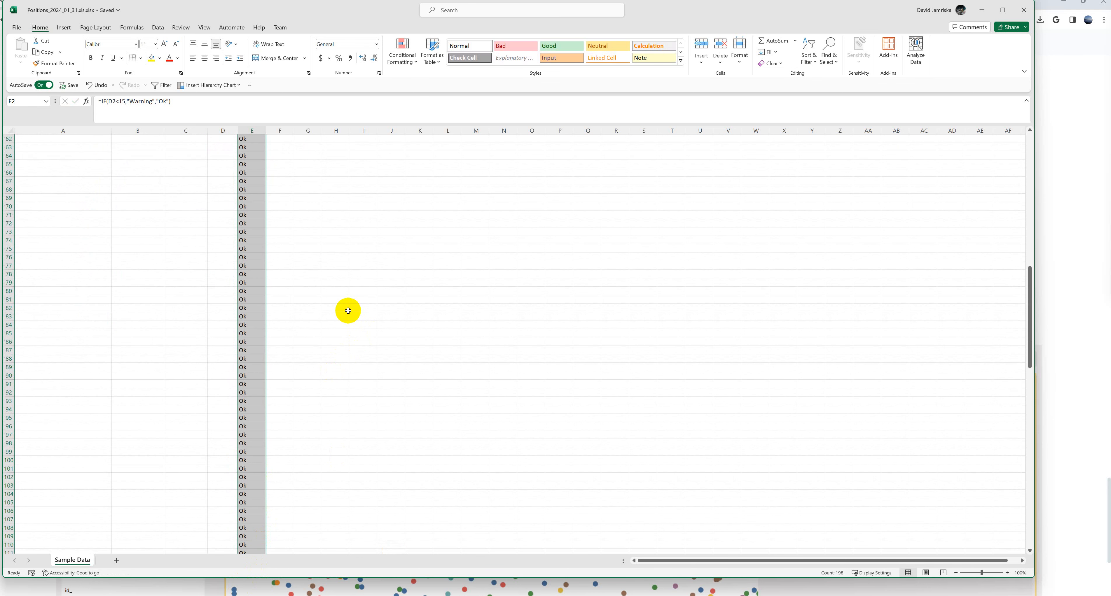
scroll(350, 303, "up", 8)
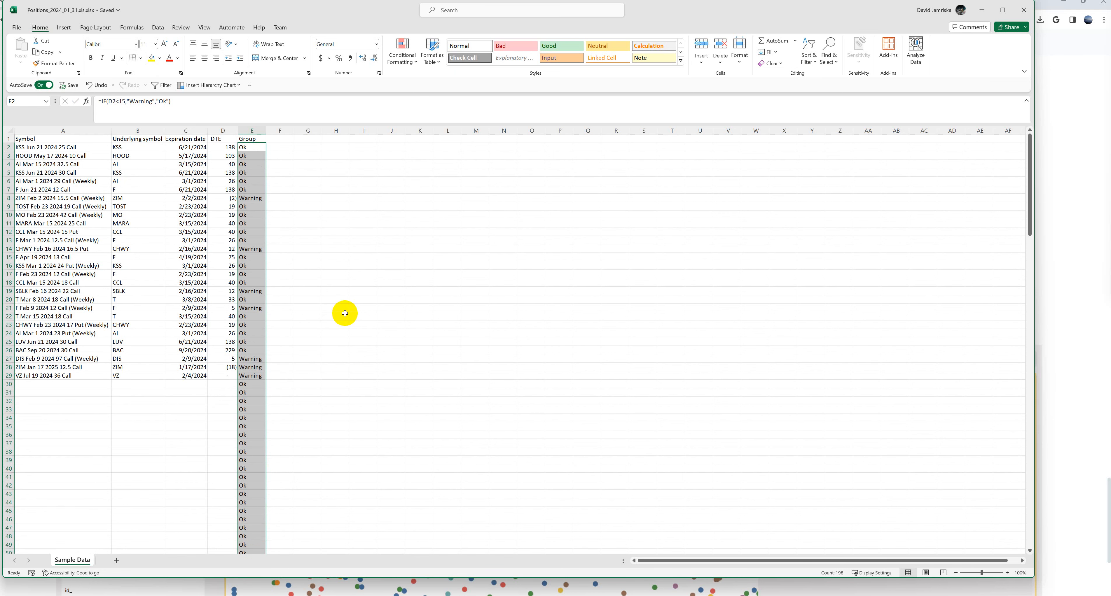
left_click(345, 309)
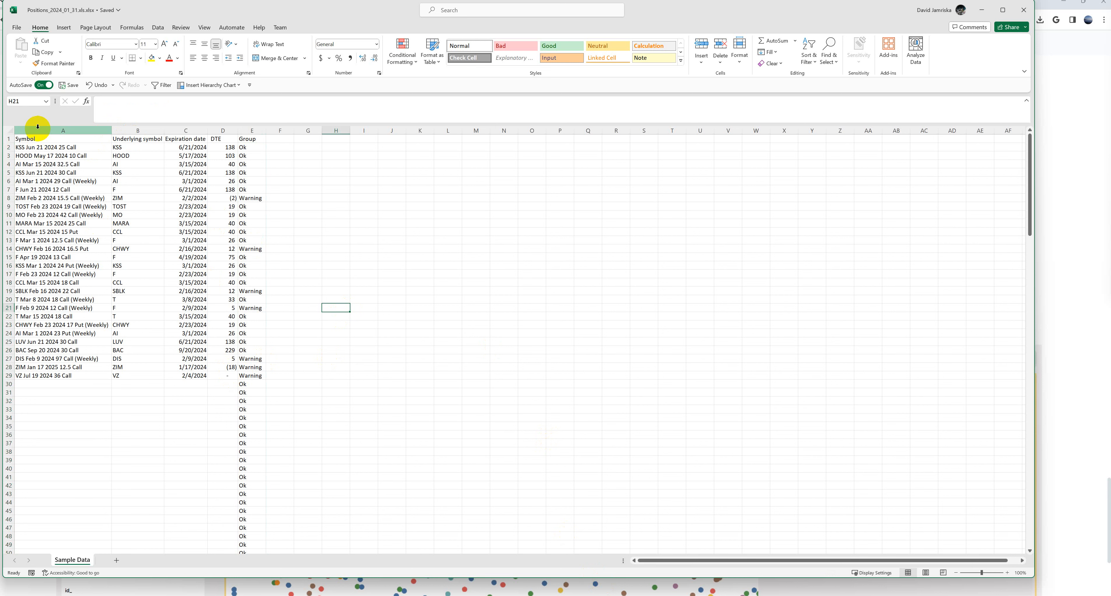
- Insert a PivotChart based on columns A through E, placed in the existing worksheet at cell P2
left_click_drag(40, 130, 253, 131)
left_click(68, 27)
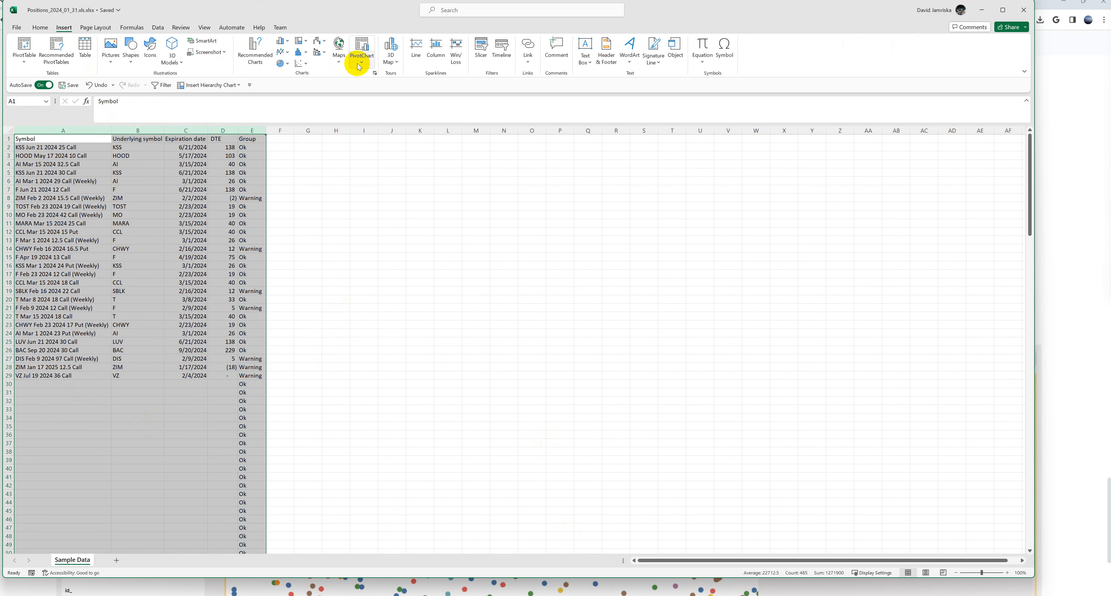
left_click(361, 65)
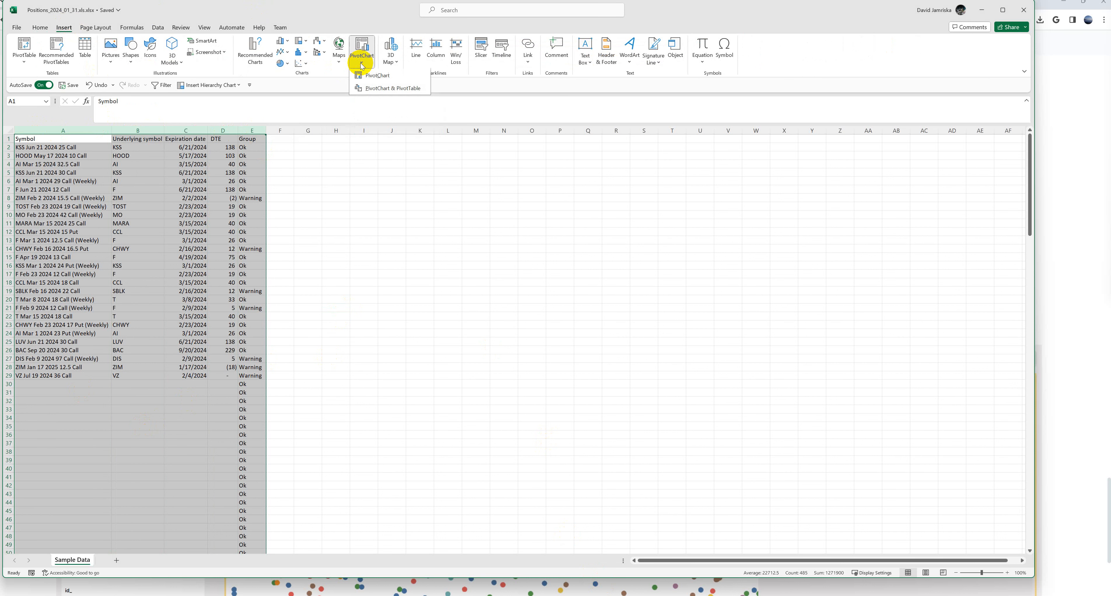
left_click(378, 76)
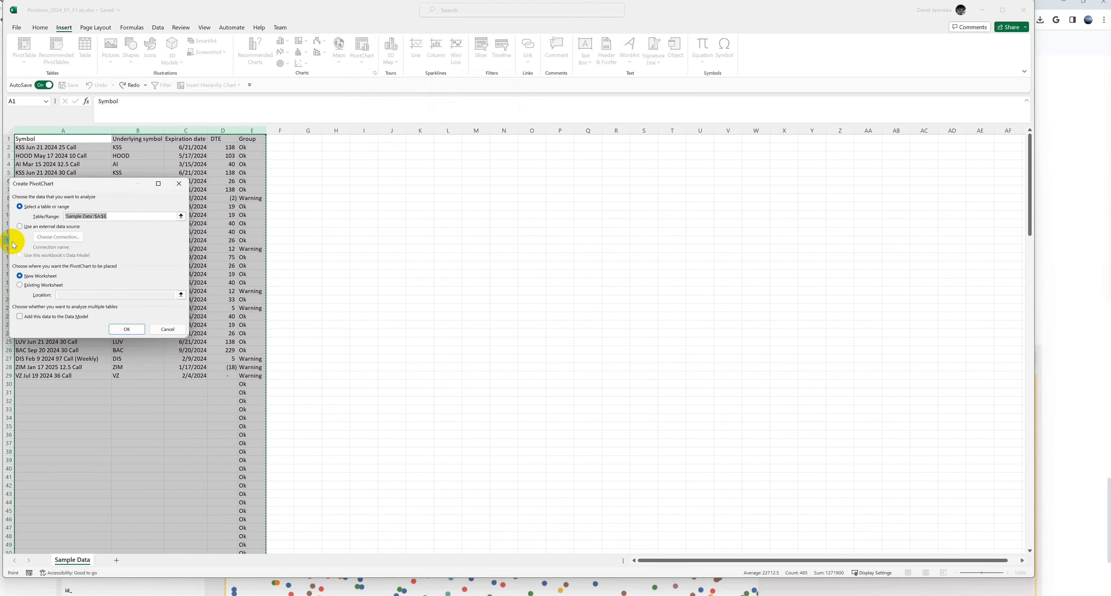
left_click(20, 284)
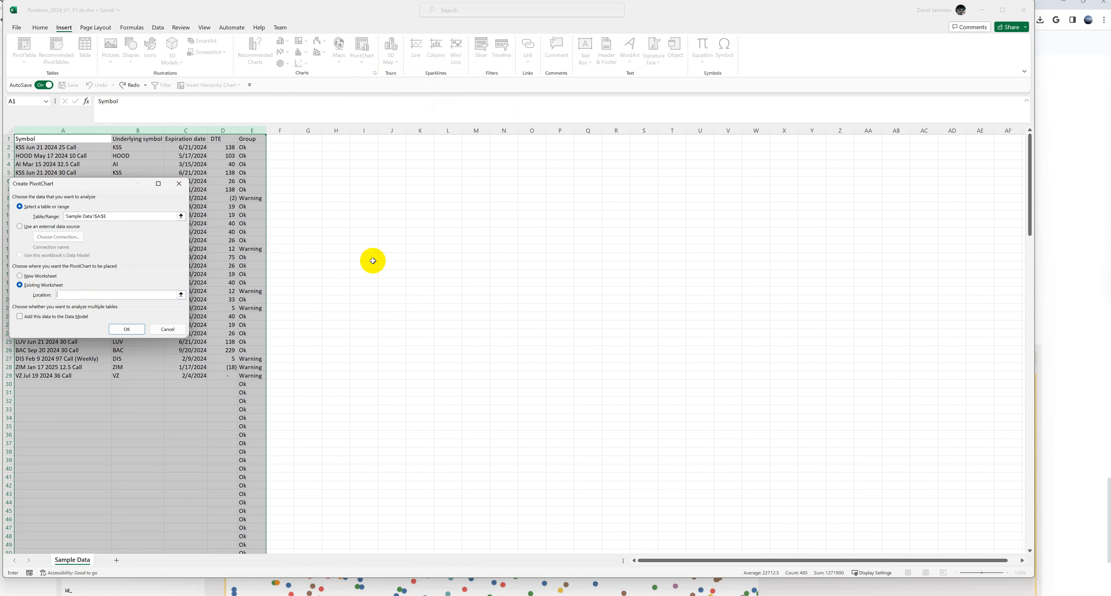
left_click(565, 147)
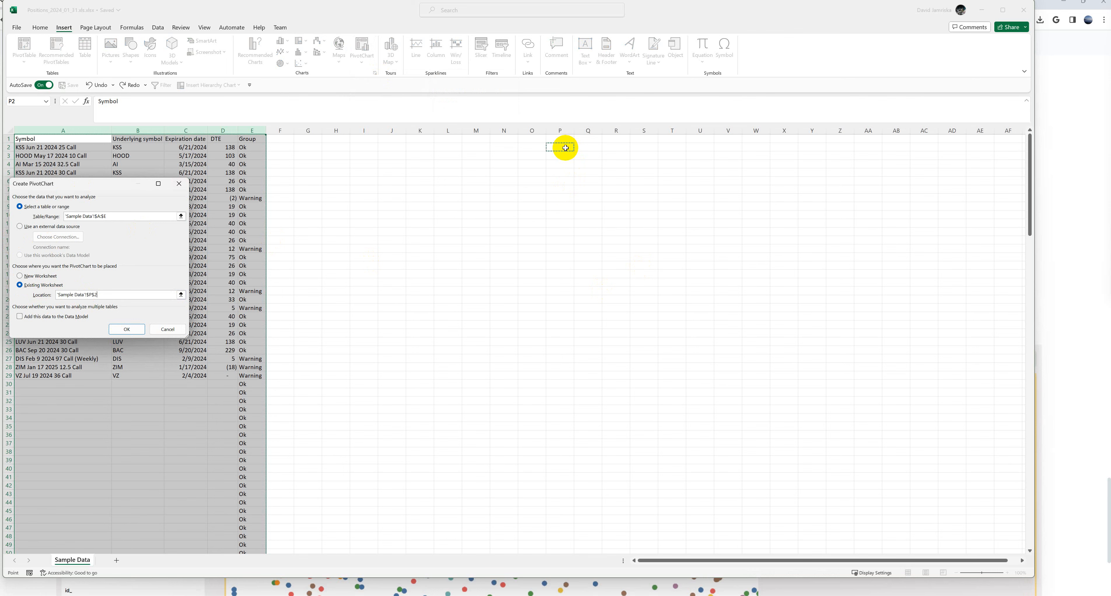
left_click(128, 330)
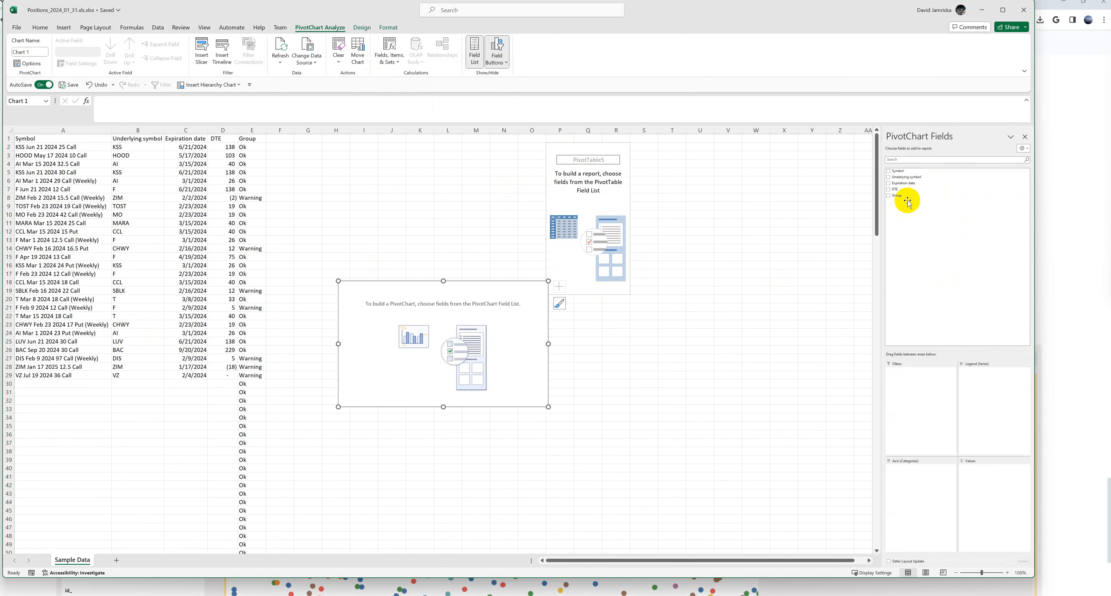
- Lay out the PivotChart with Group as the legend, count of Expiration date as the values and DTE as the axis categories
left_click_drag(999, 349, 1002, 384)
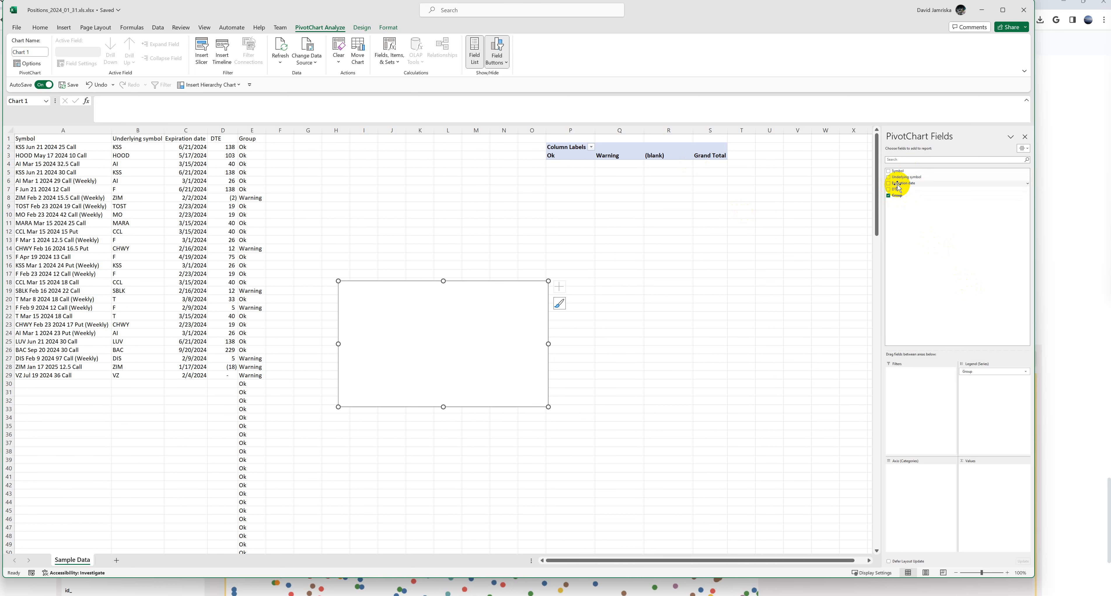
left_click_drag(897, 185, 1010, 482)
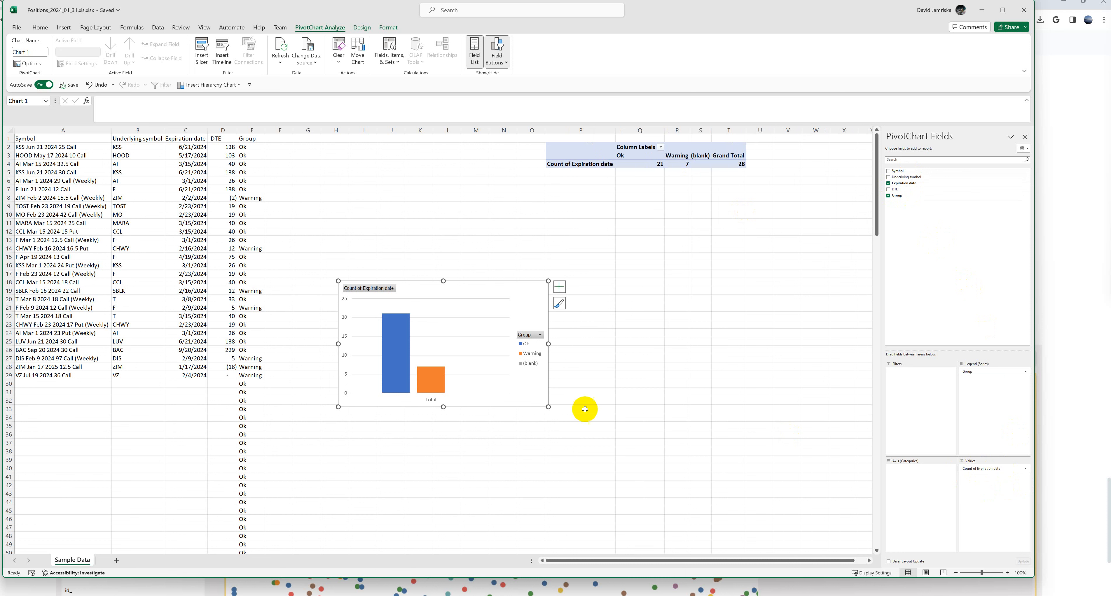
mouse_move(684, 165)
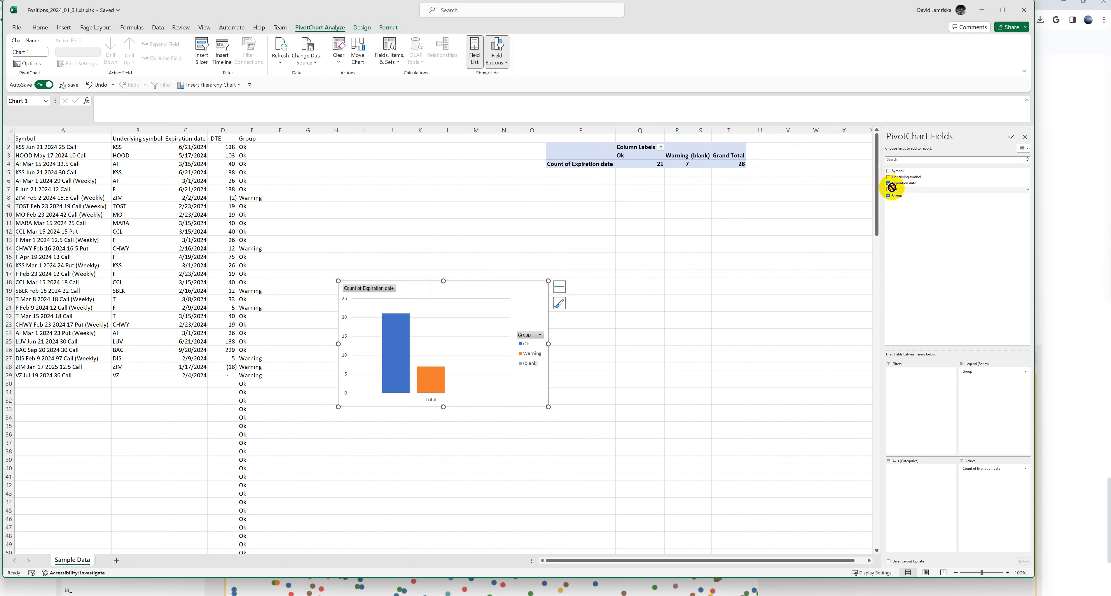
left_click_drag(892, 187, 911, 480)
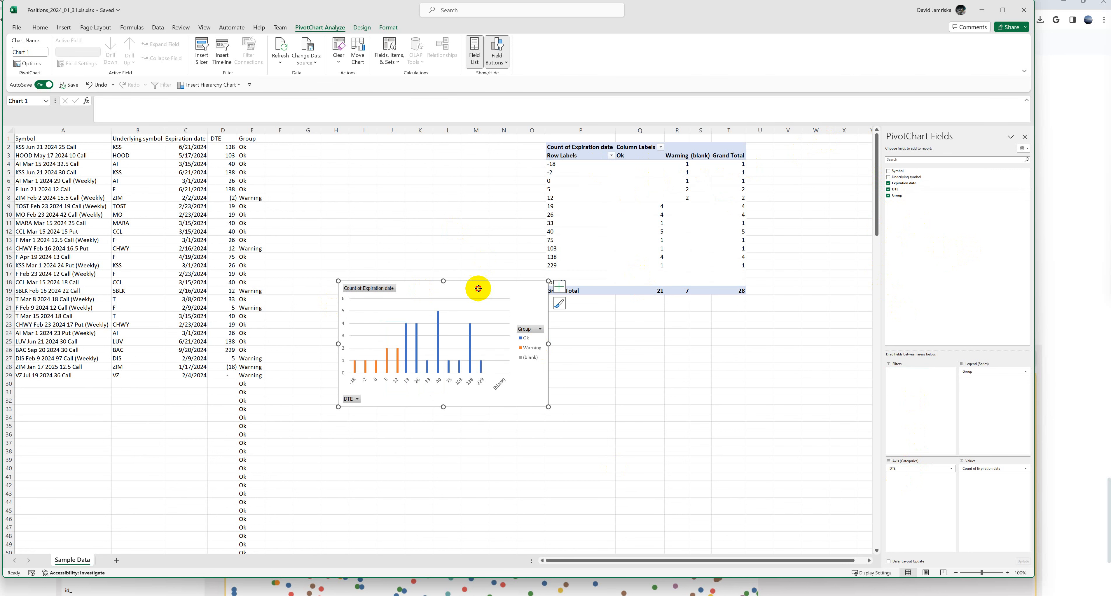
- Move the PivotChart up beside the position data and add the Symbol field to the axis categories below DTE
left_click_drag(478, 289, 427, 156)
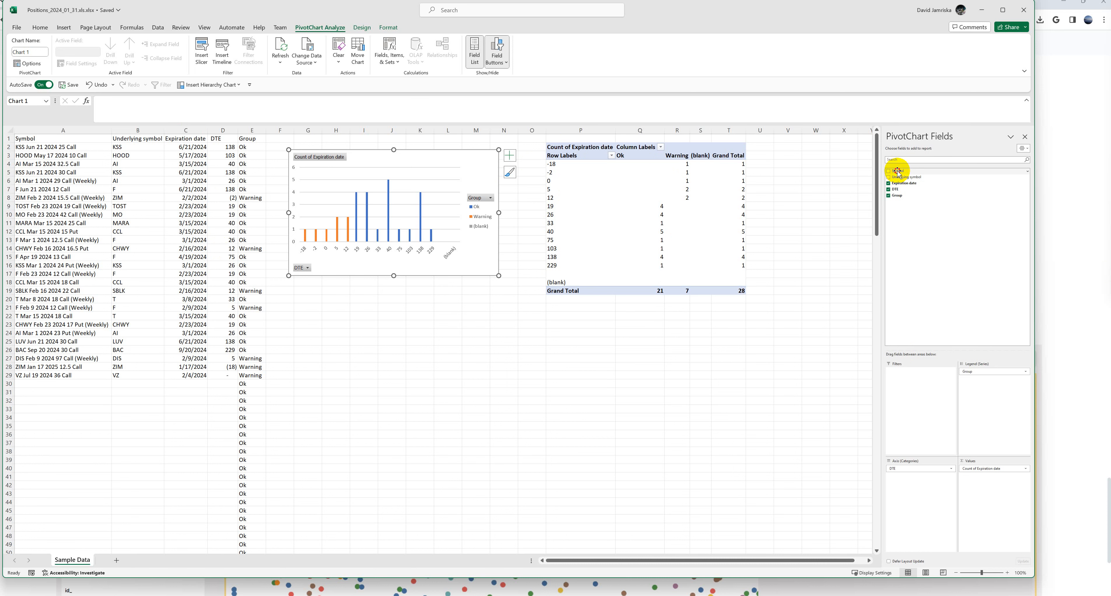
left_click_drag(898, 172, 926, 484)
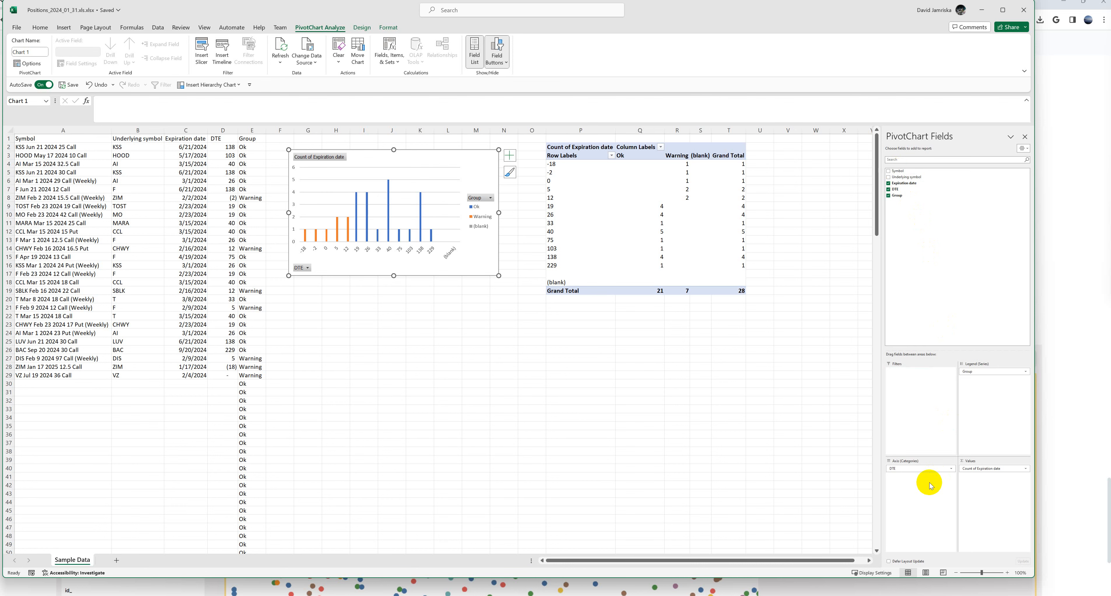